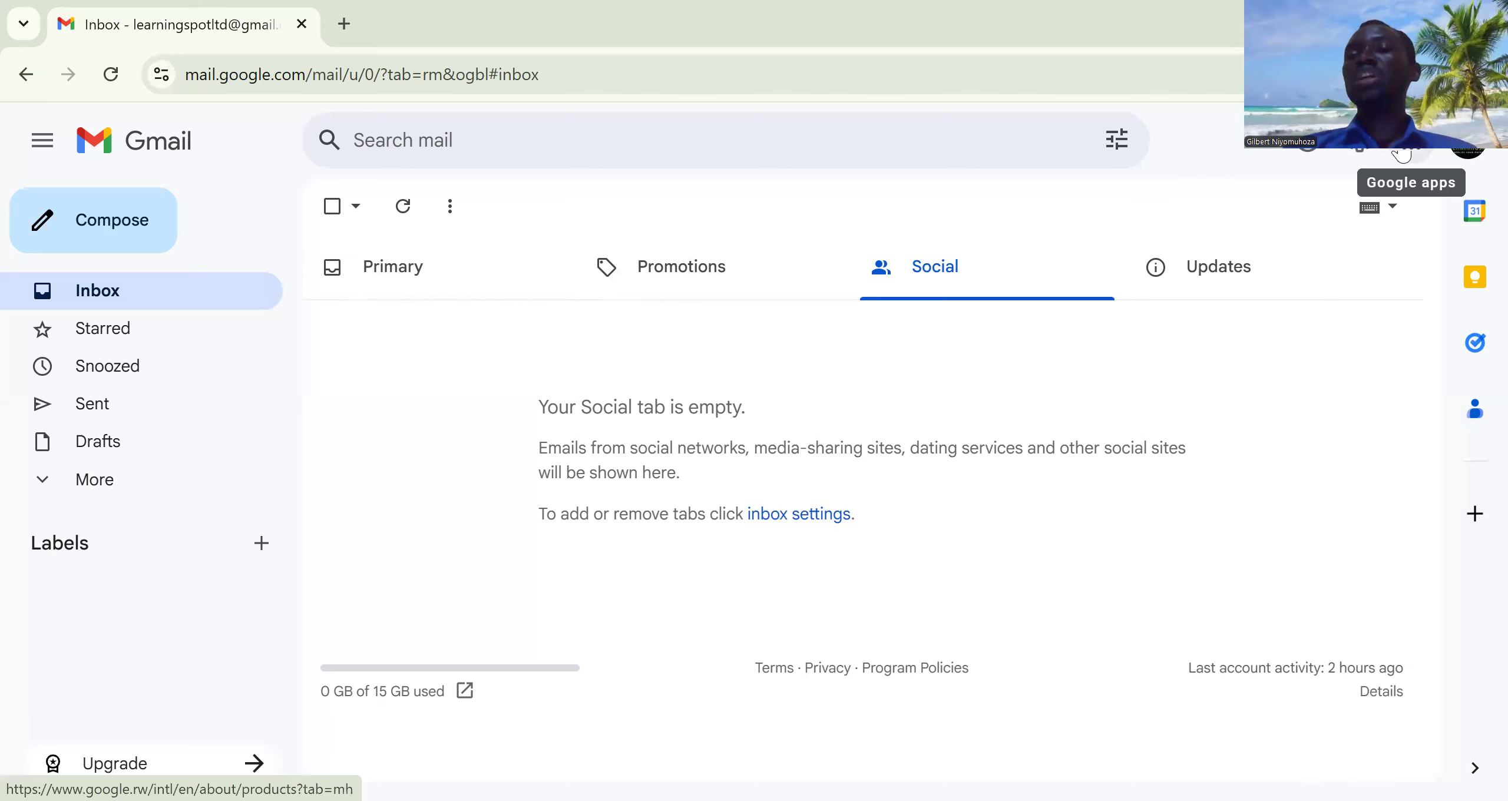
Switch from Gmail to Google Calendar and accept the Light appearance.
left_click(1402, 154)
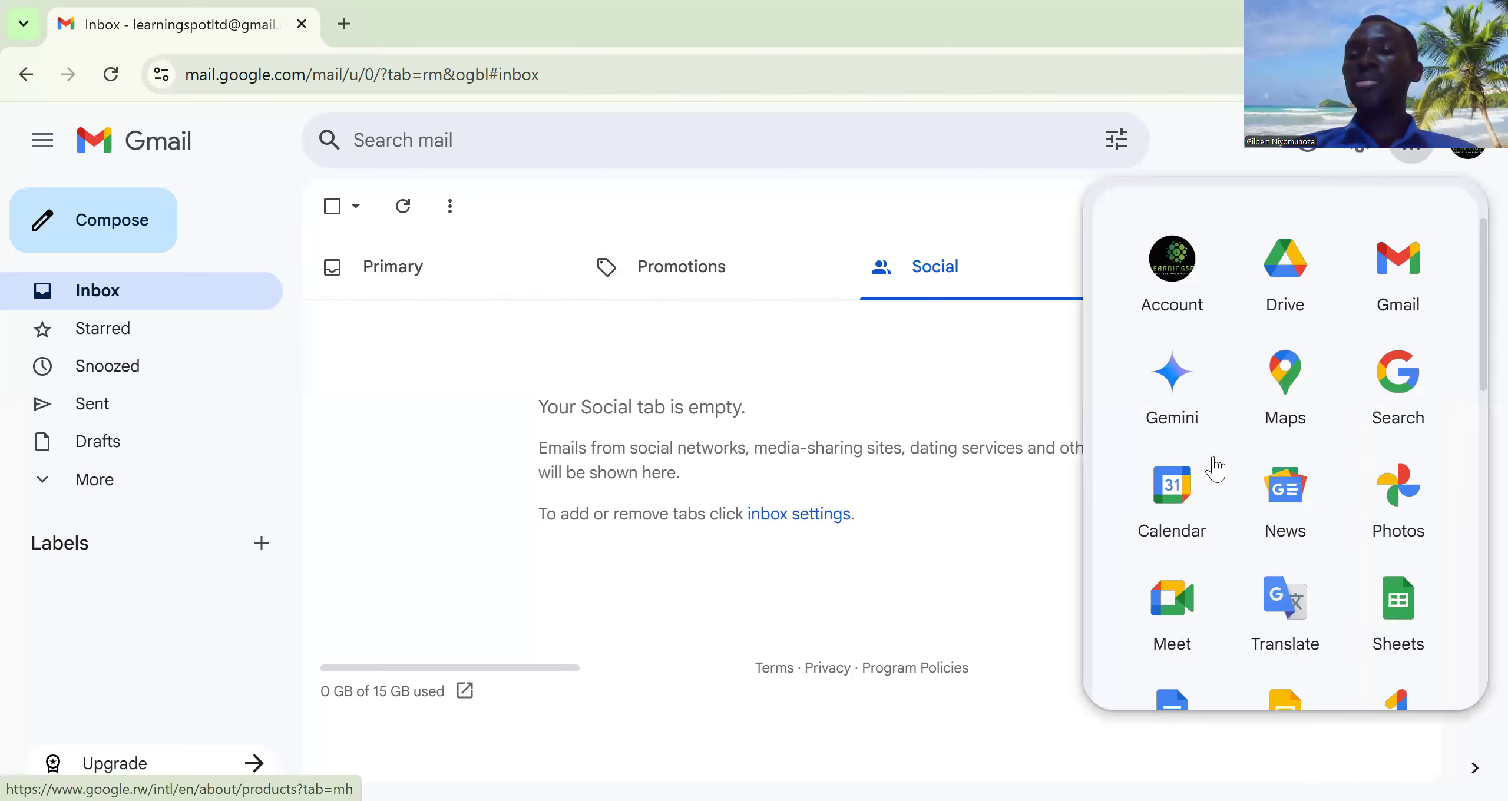
left_click(1169, 492)
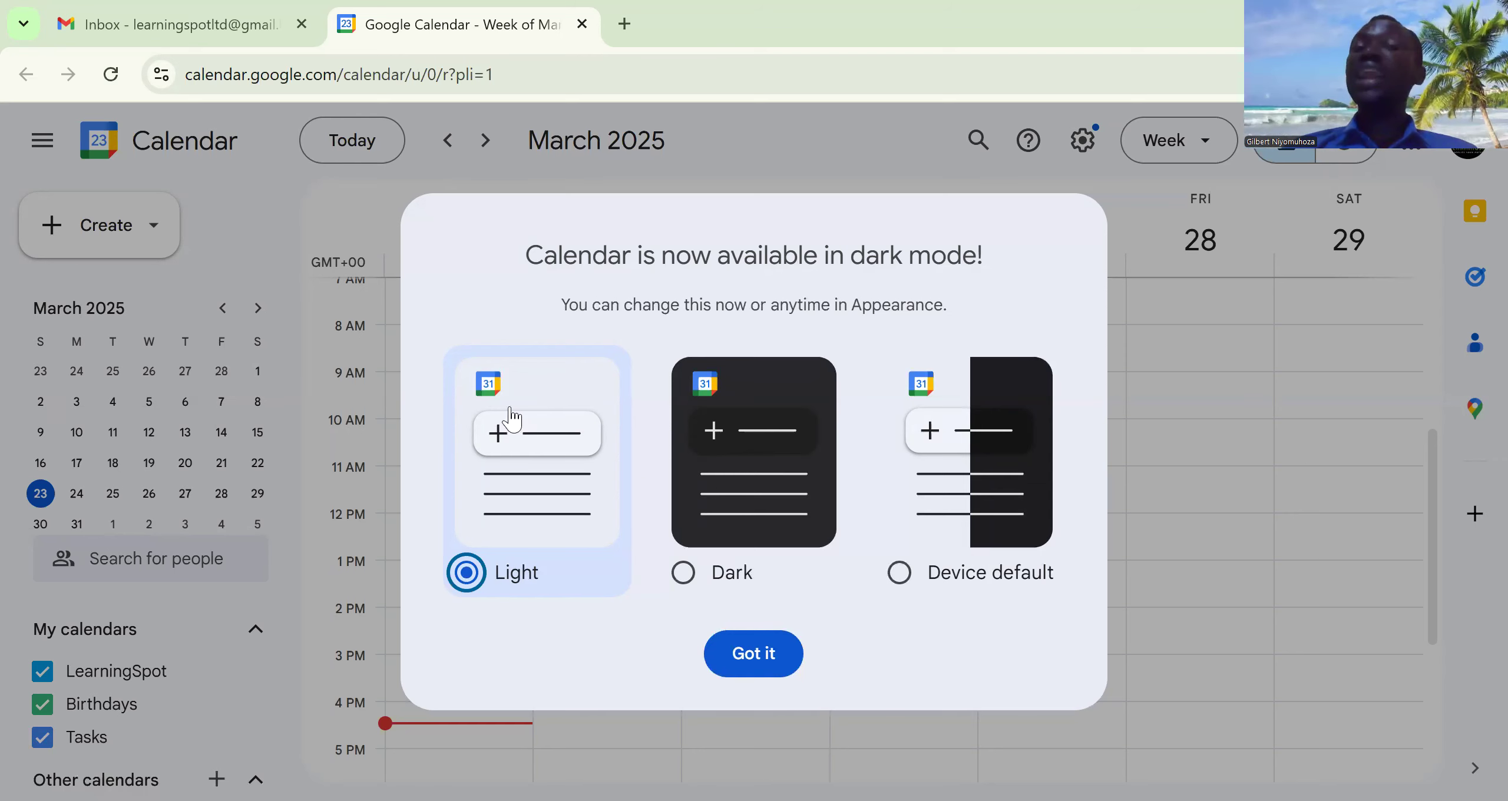
left_click(755, 665)
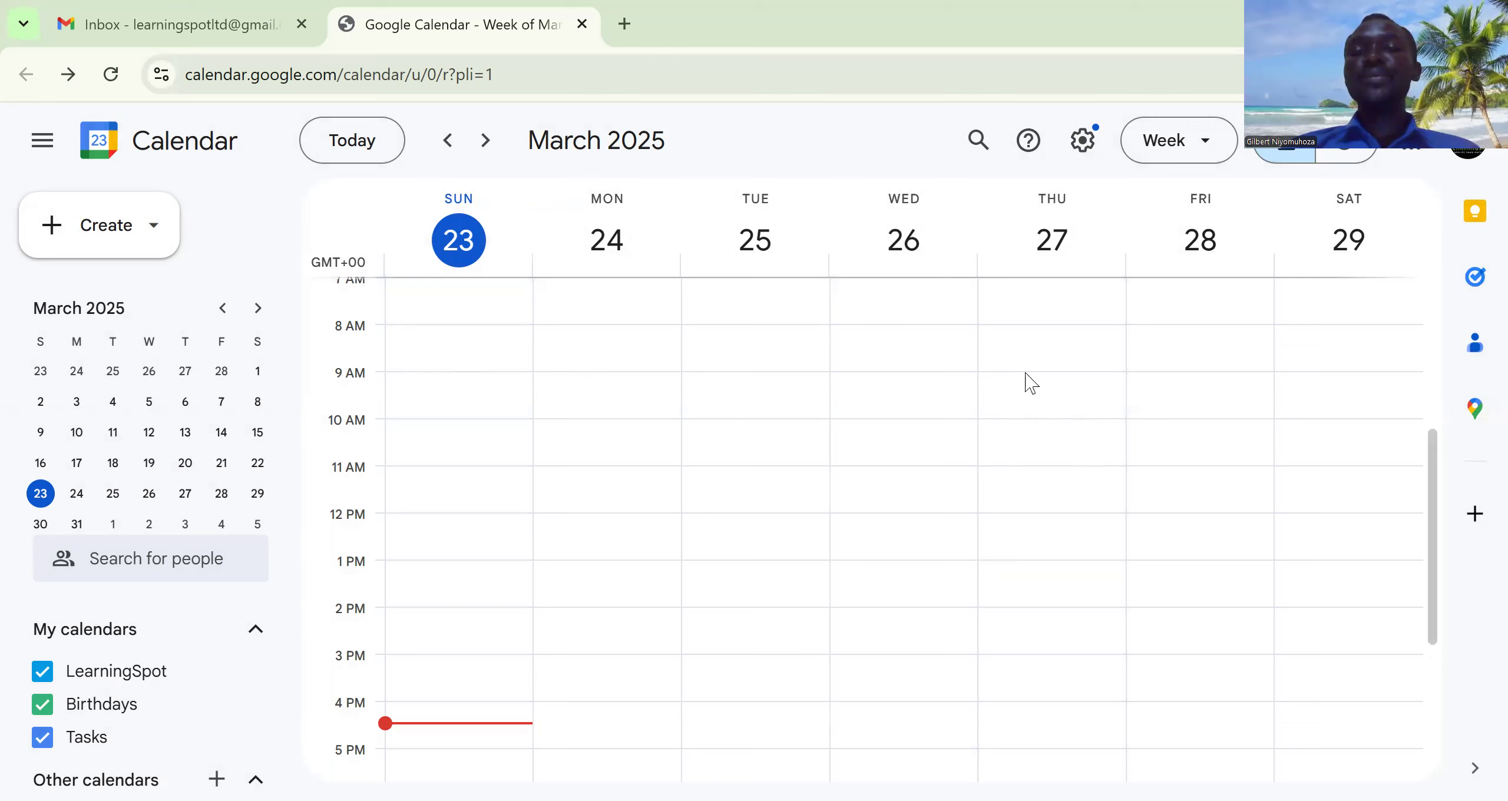
Change the calendar from the weekly layout to the Month view.
left_click_drag(1433, 612, 1421, 342)
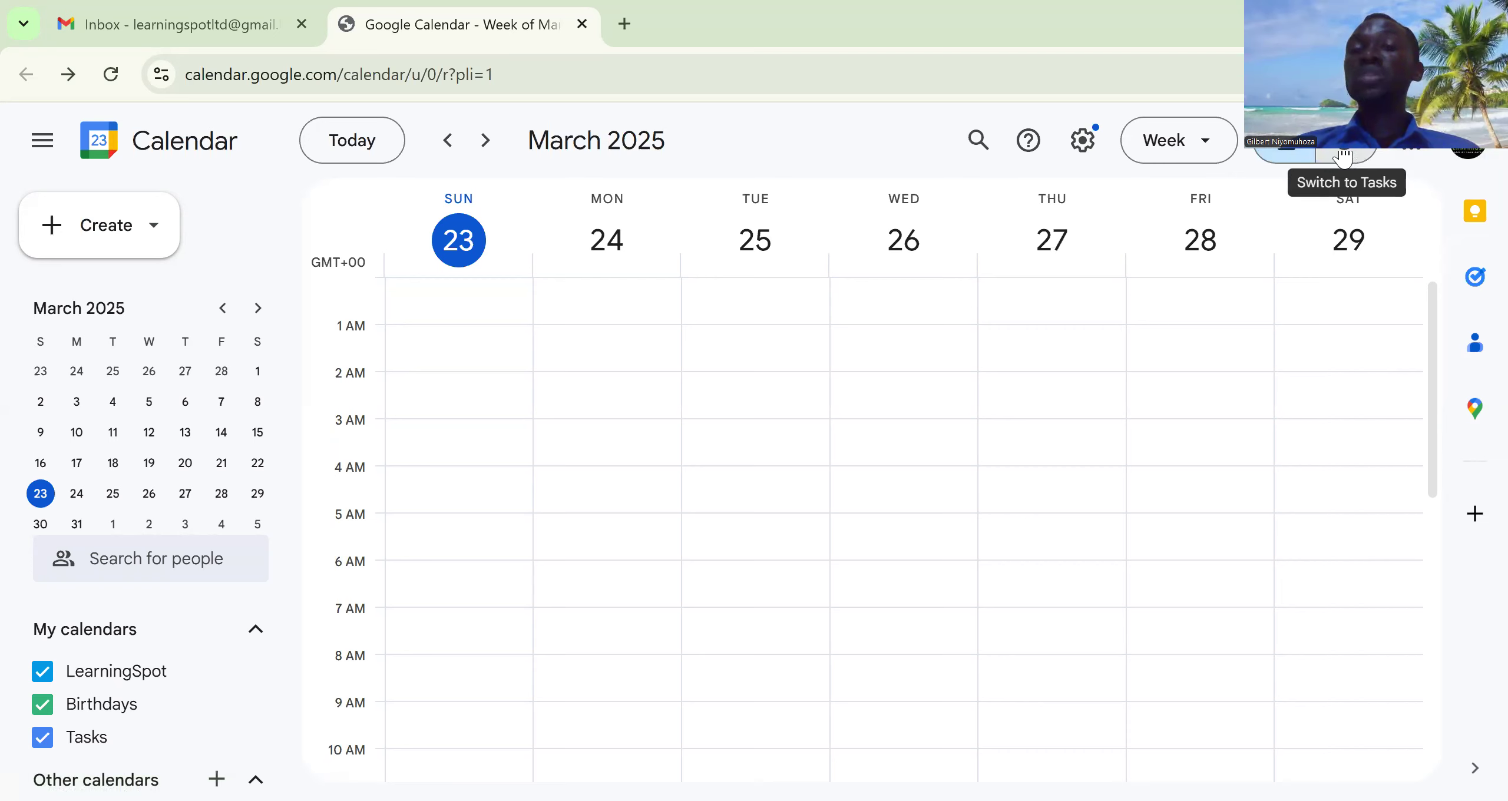
left_click(1211, 141)
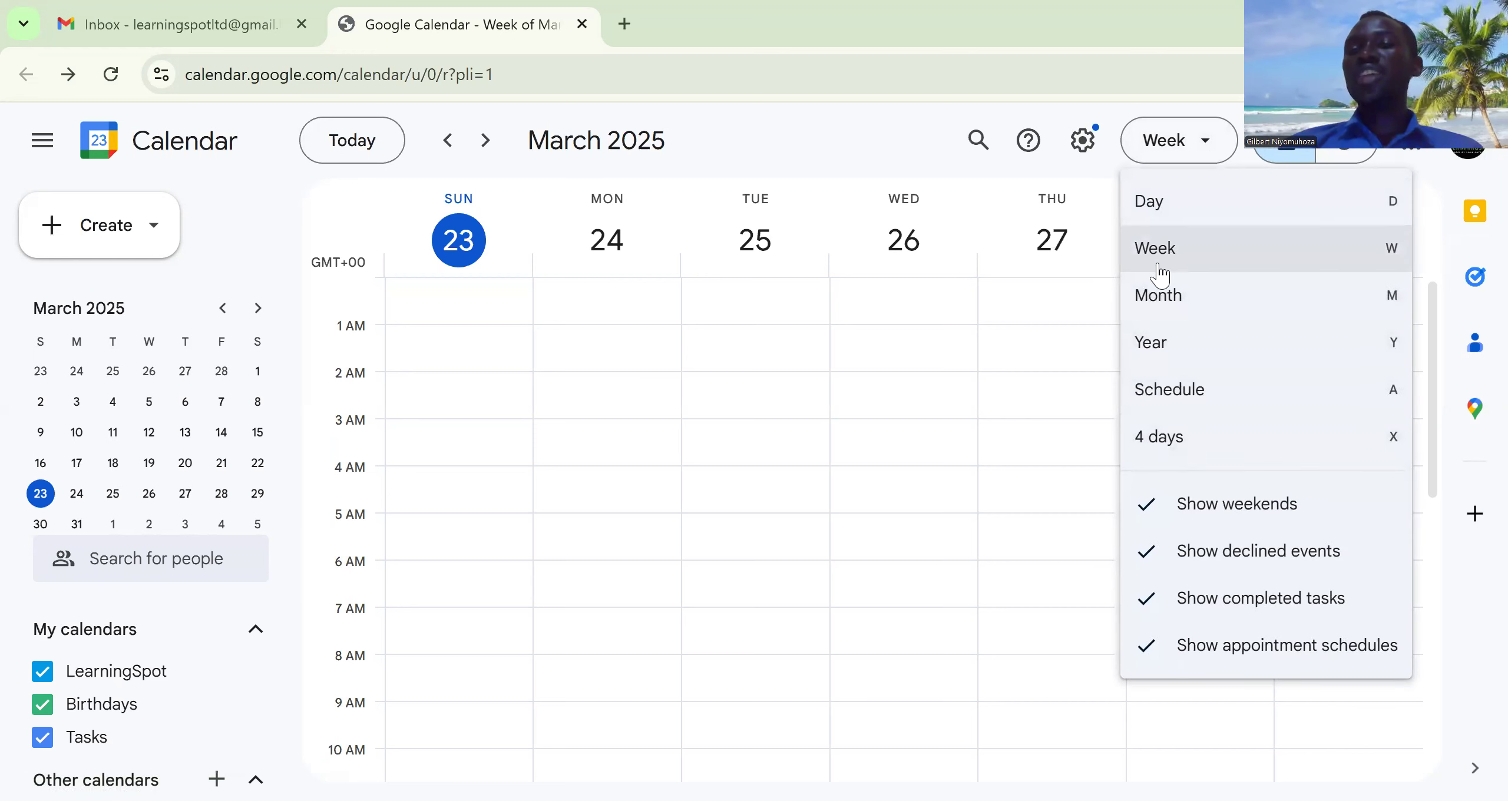
left_click(1148, 295)
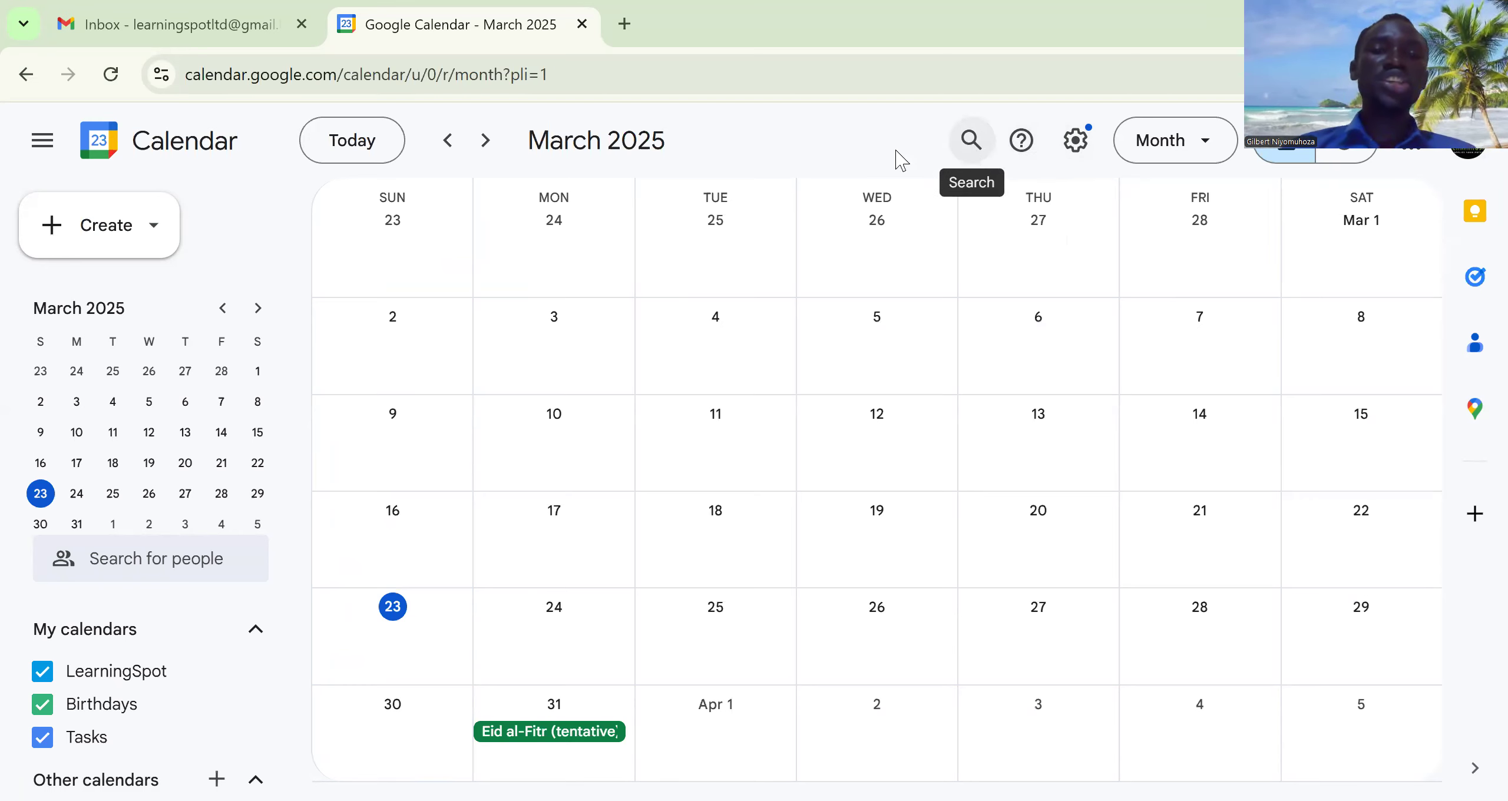
Browse ahead through the months after March 2025 and return to March 2025.
left_click(482, 144)
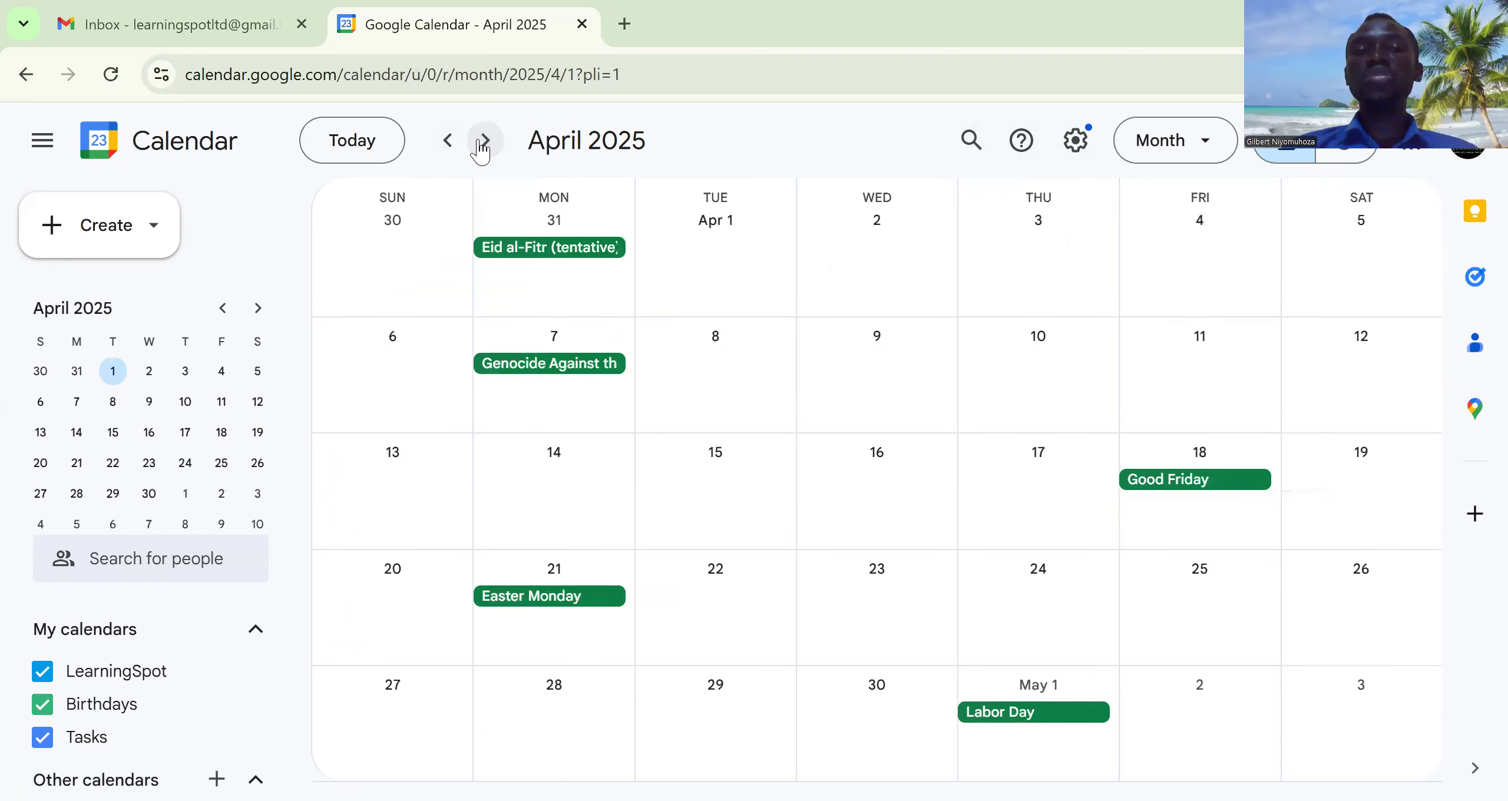
left_click(483, 145)
left_click(446, 144)
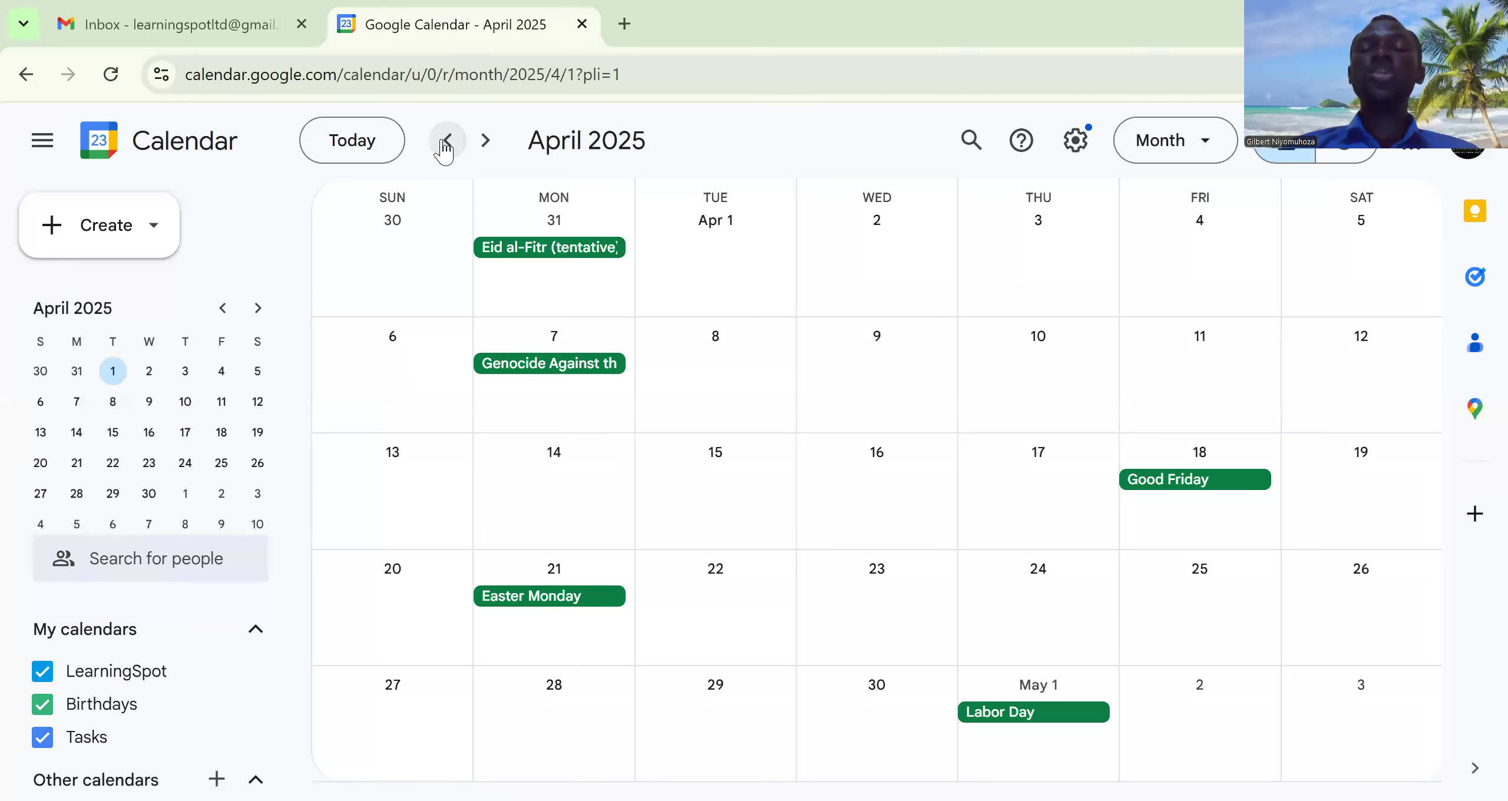
left_click(446, 144)
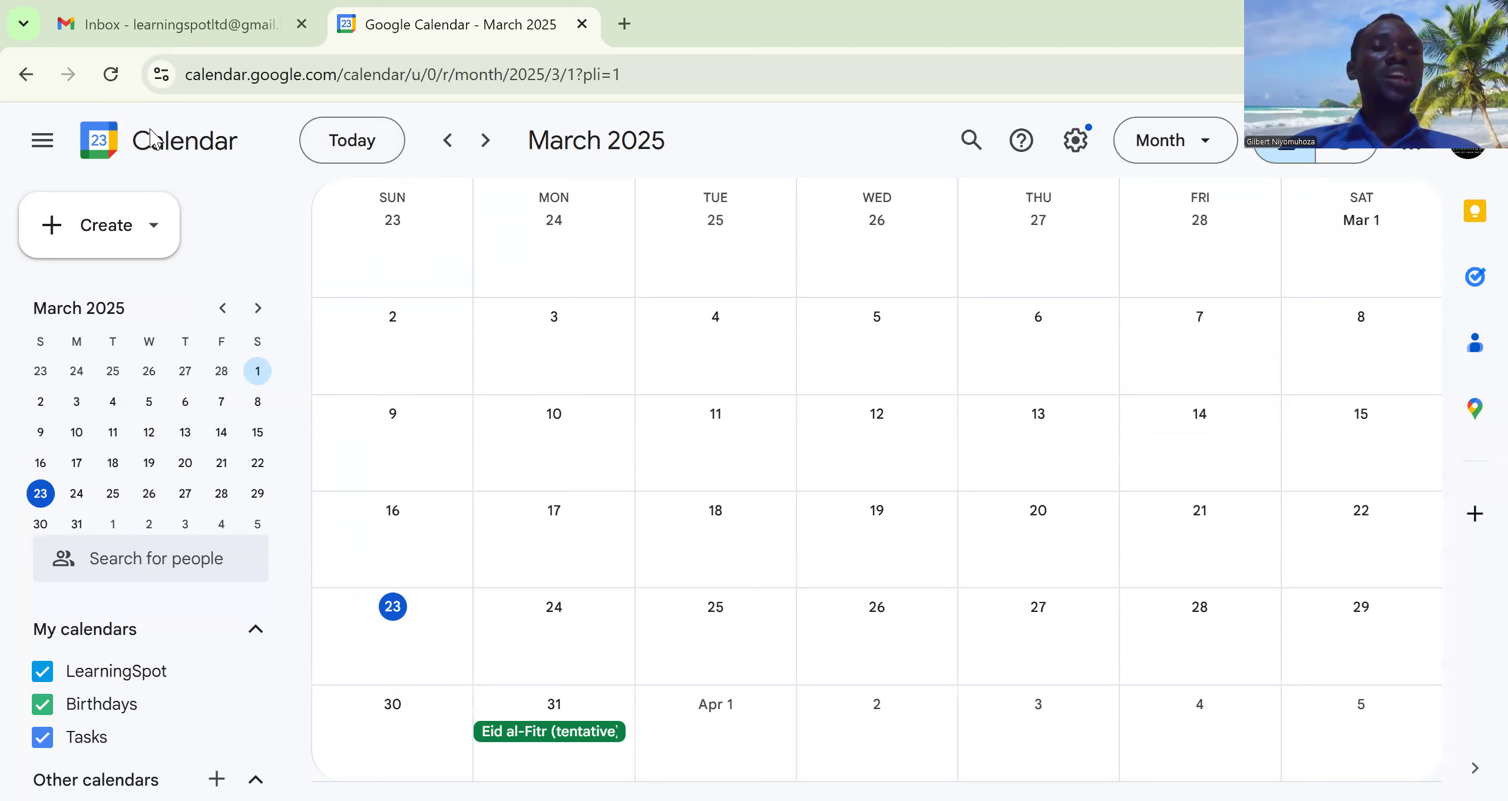
Hide and show the calendar's side menu again, and view the rest of its calendar lists.
left_click(41, 150)
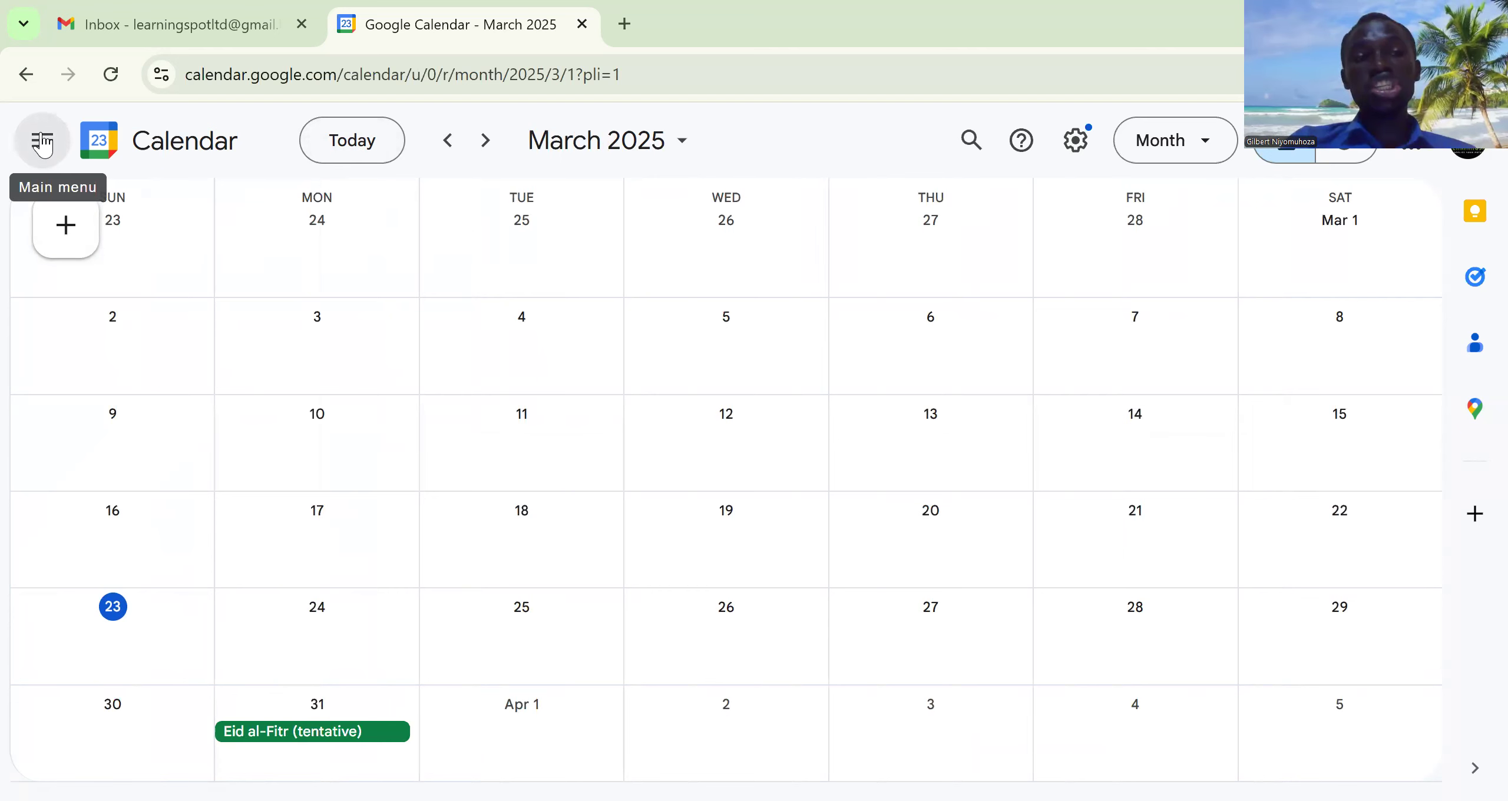
left_click(42, 144)
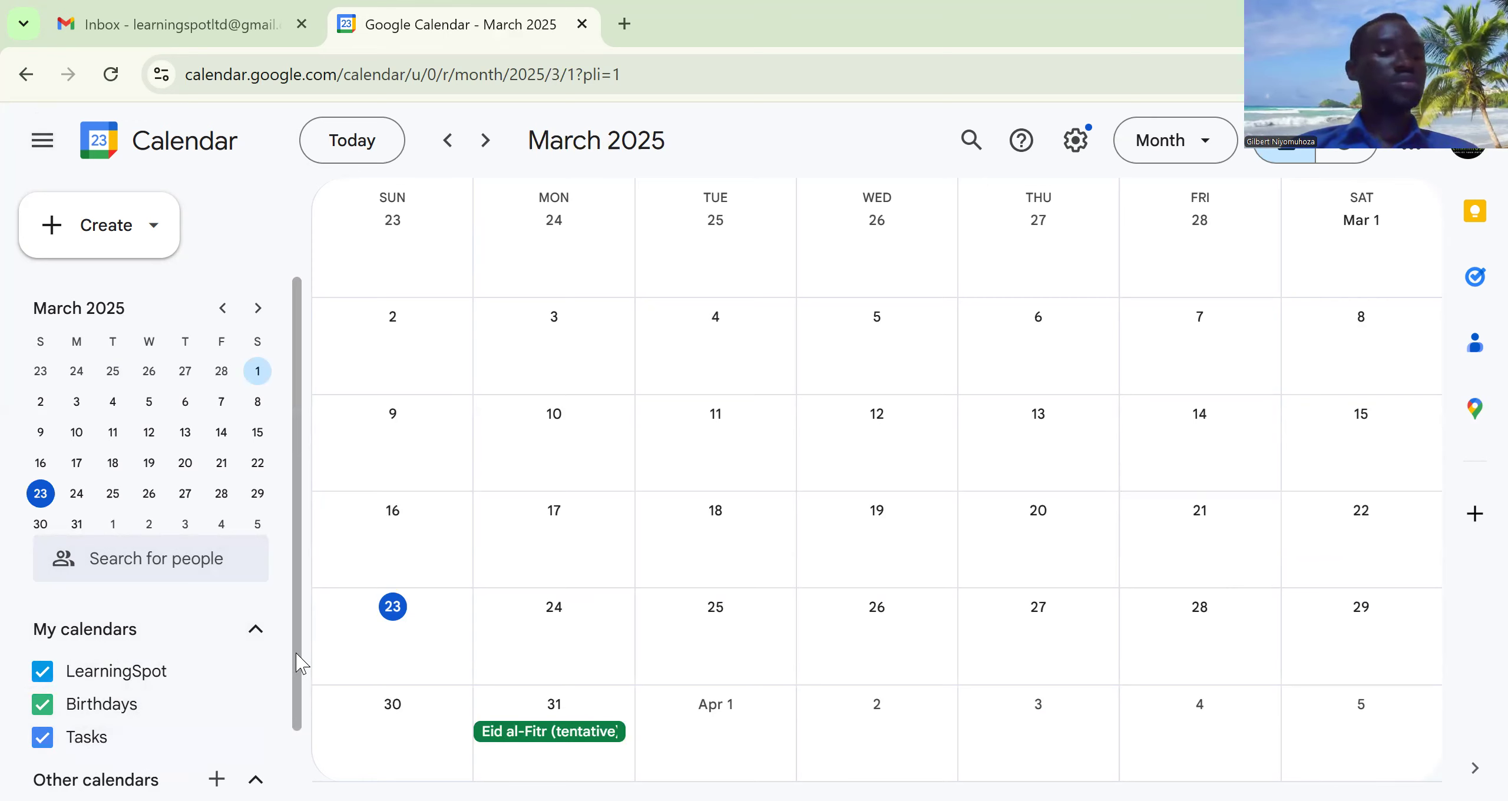
left_click_drag(296, 653, 296, 747)
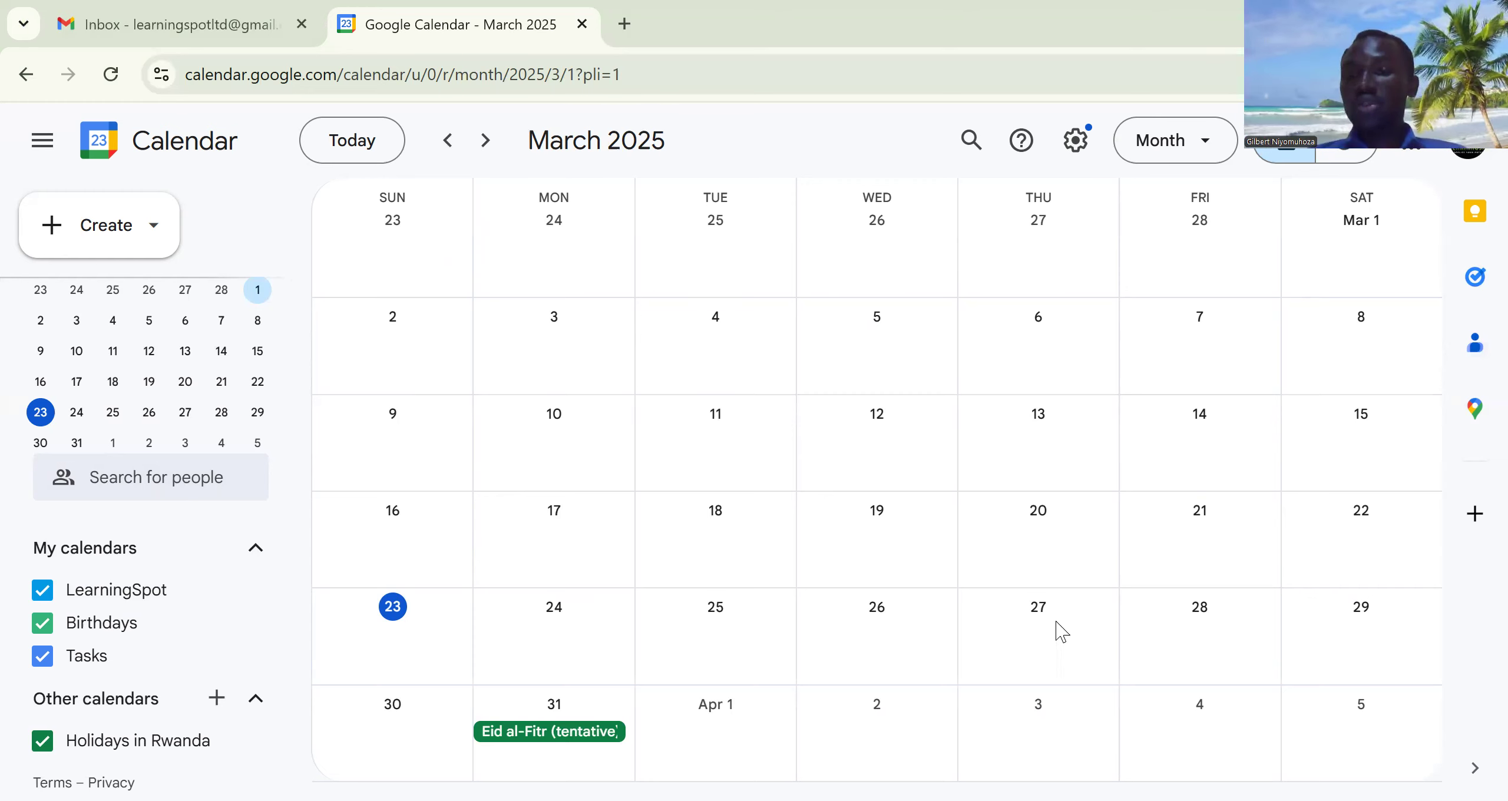
Create an event on Thursday, March 27 titled "Sales Target Setting" and open its full details for editing.
left_click(1028, 640)
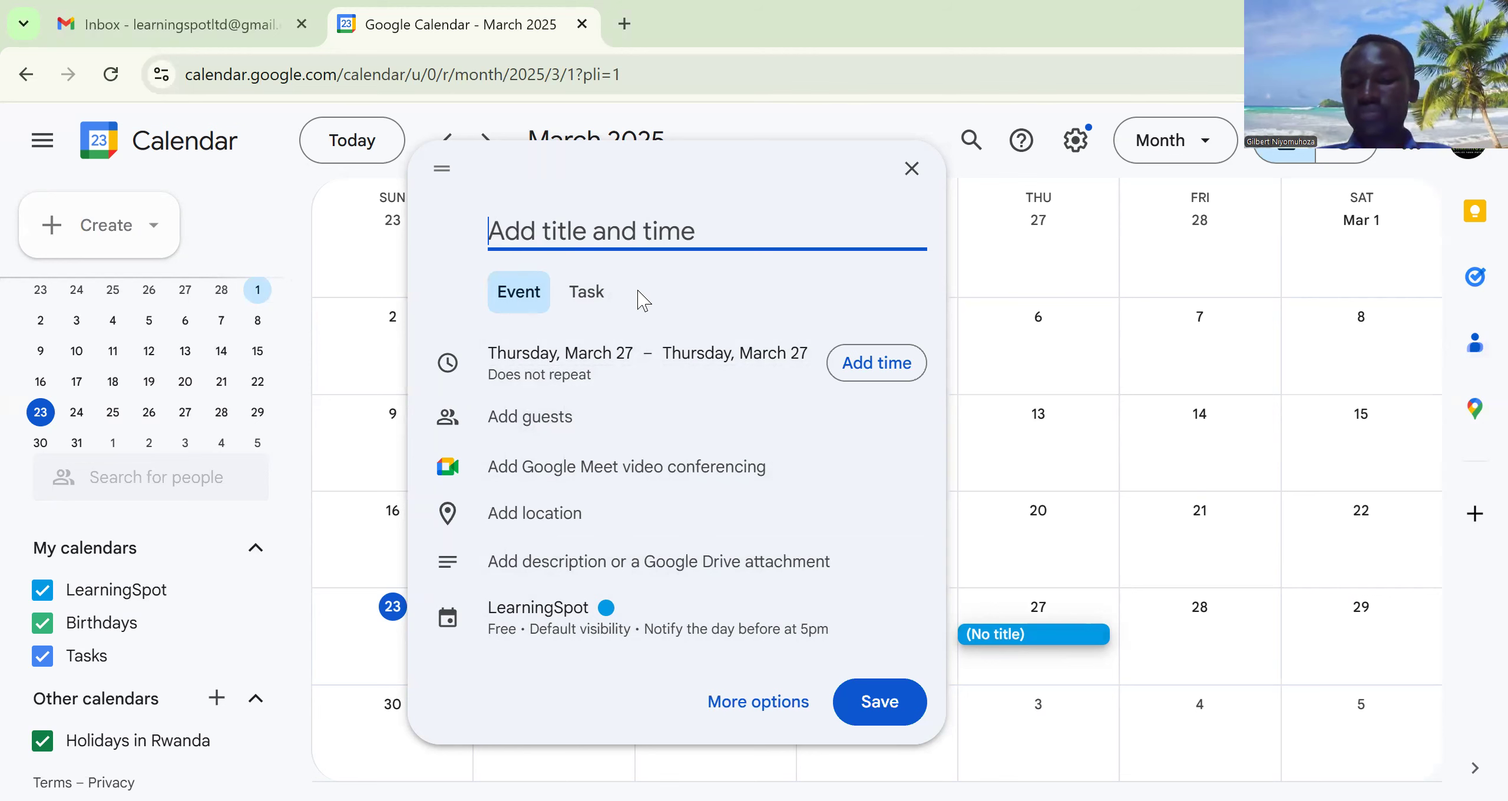
type("Sales ")
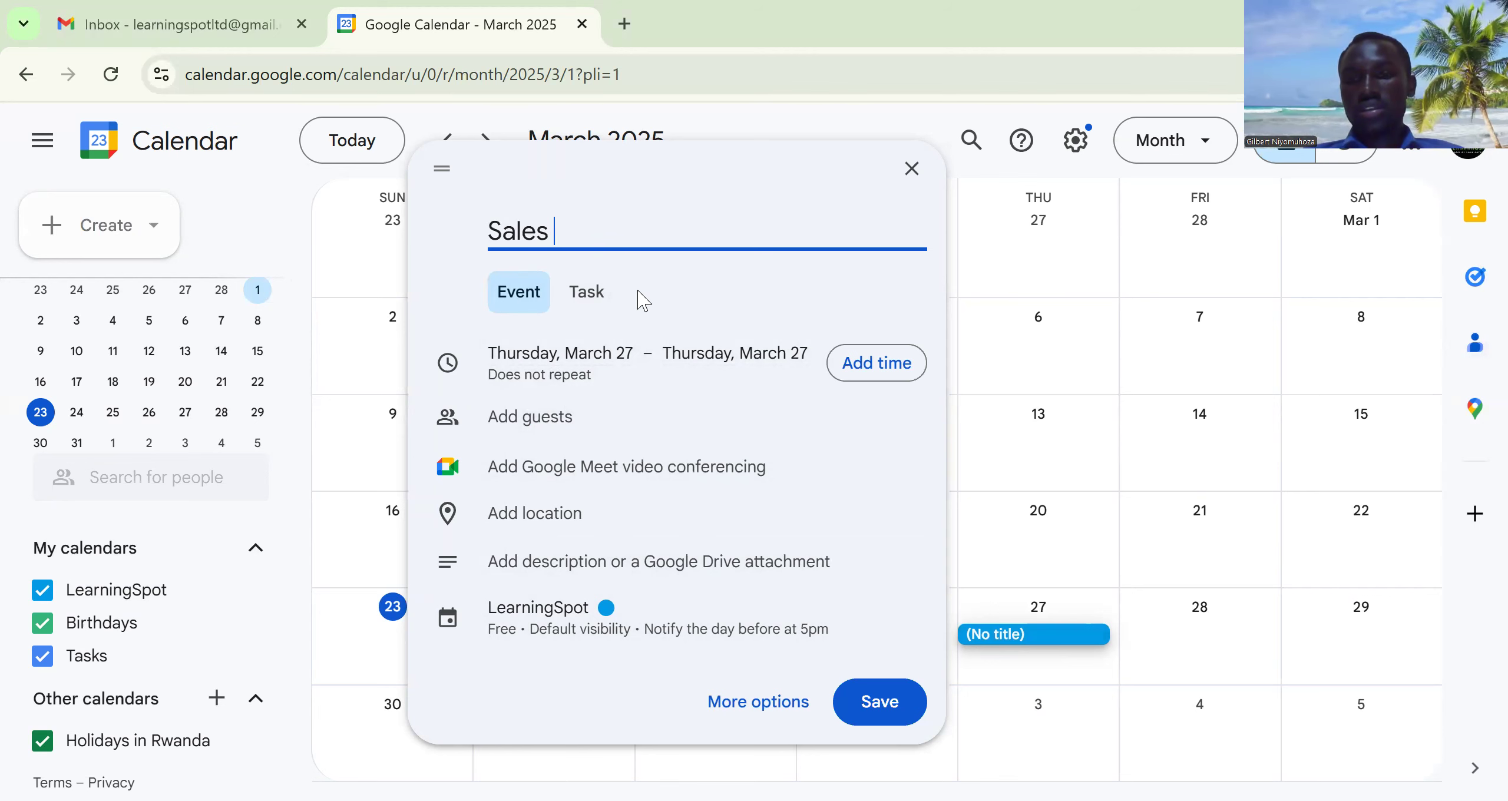
type("Target ")
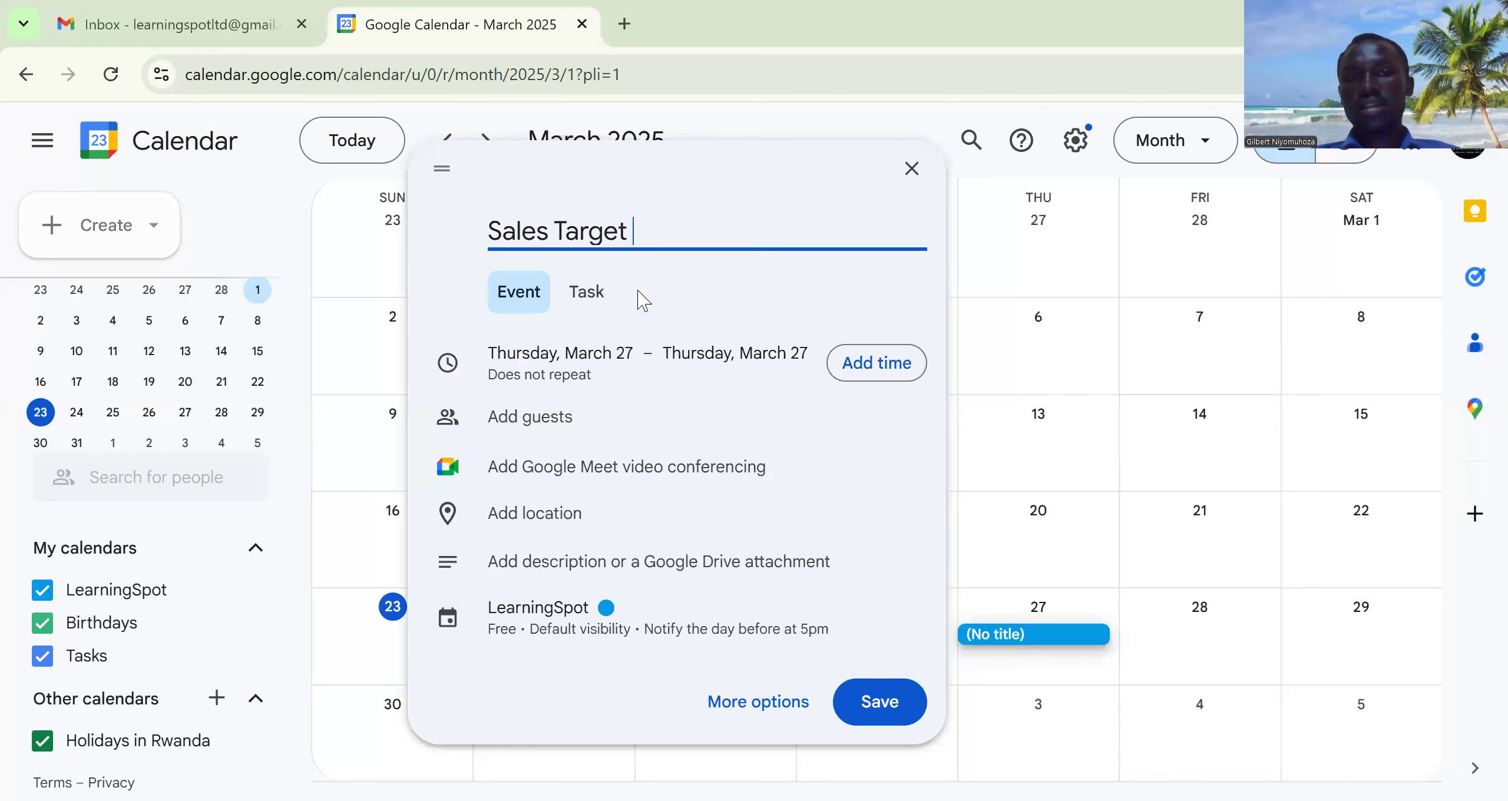
type("Setting")
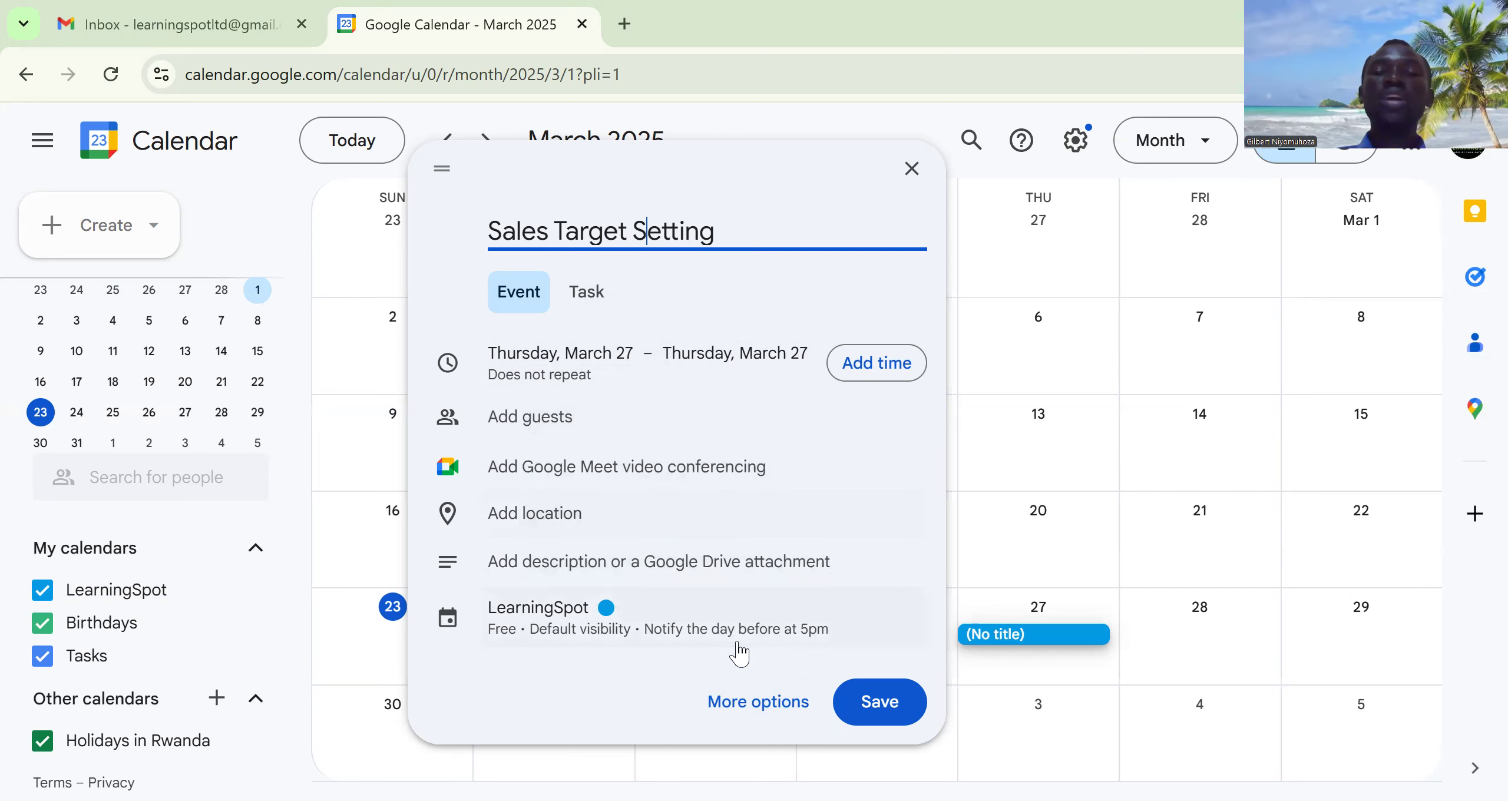
left_click(741, 717)
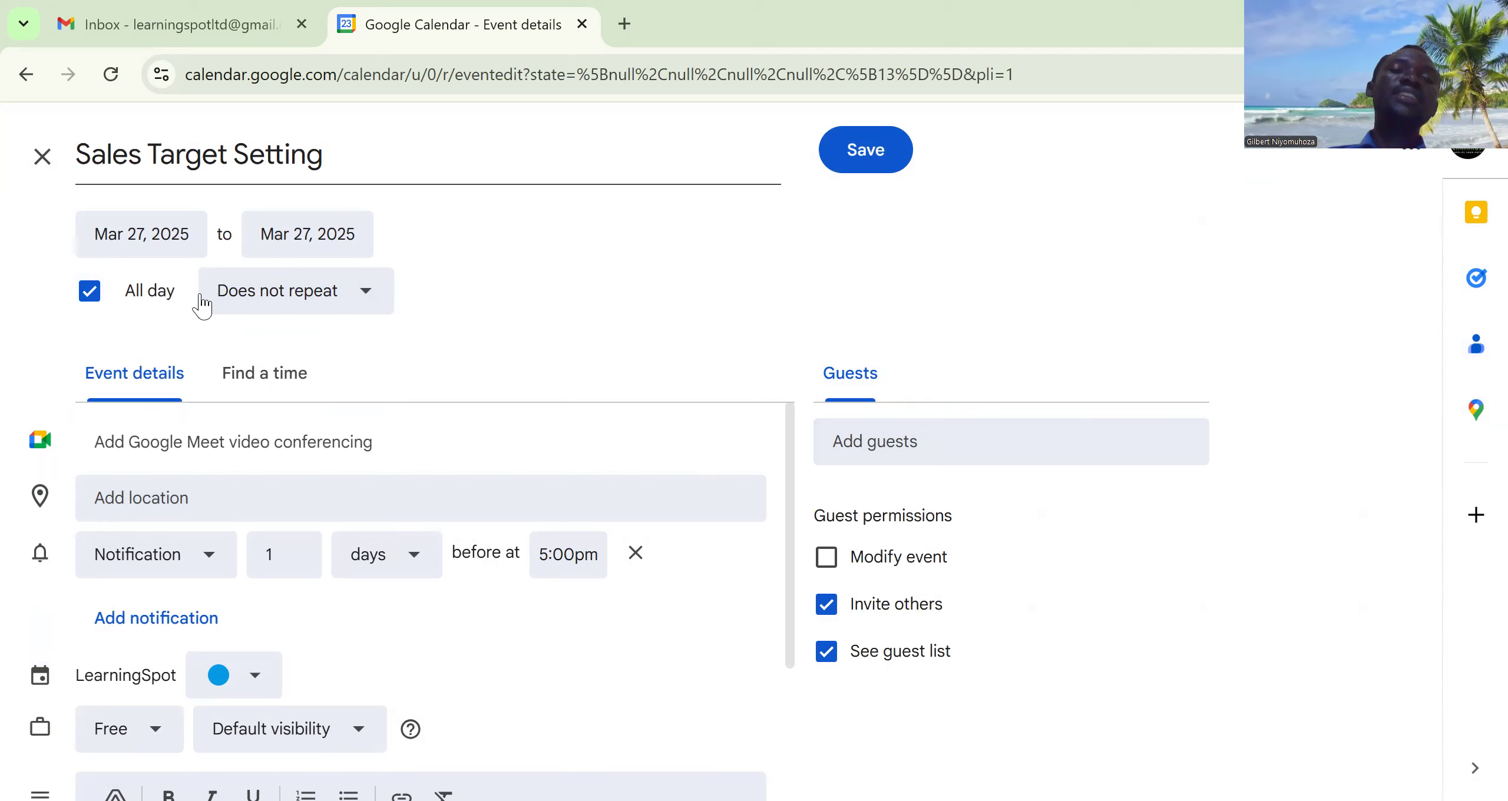
Turn off the event's all-day setting and schedule it from 9:30am to 11:30am.
left_click(123, 294)
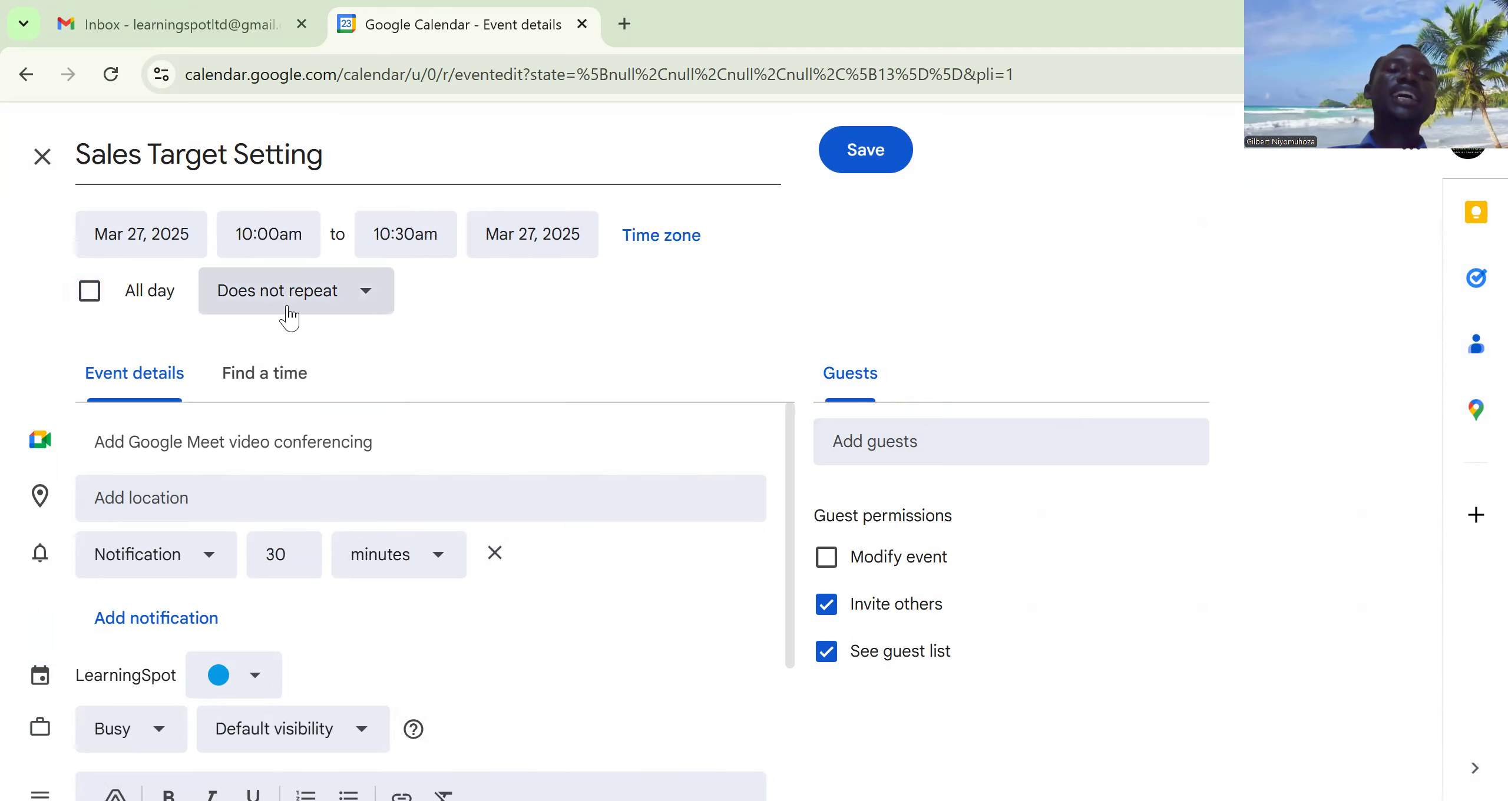
left_click(279, 241)
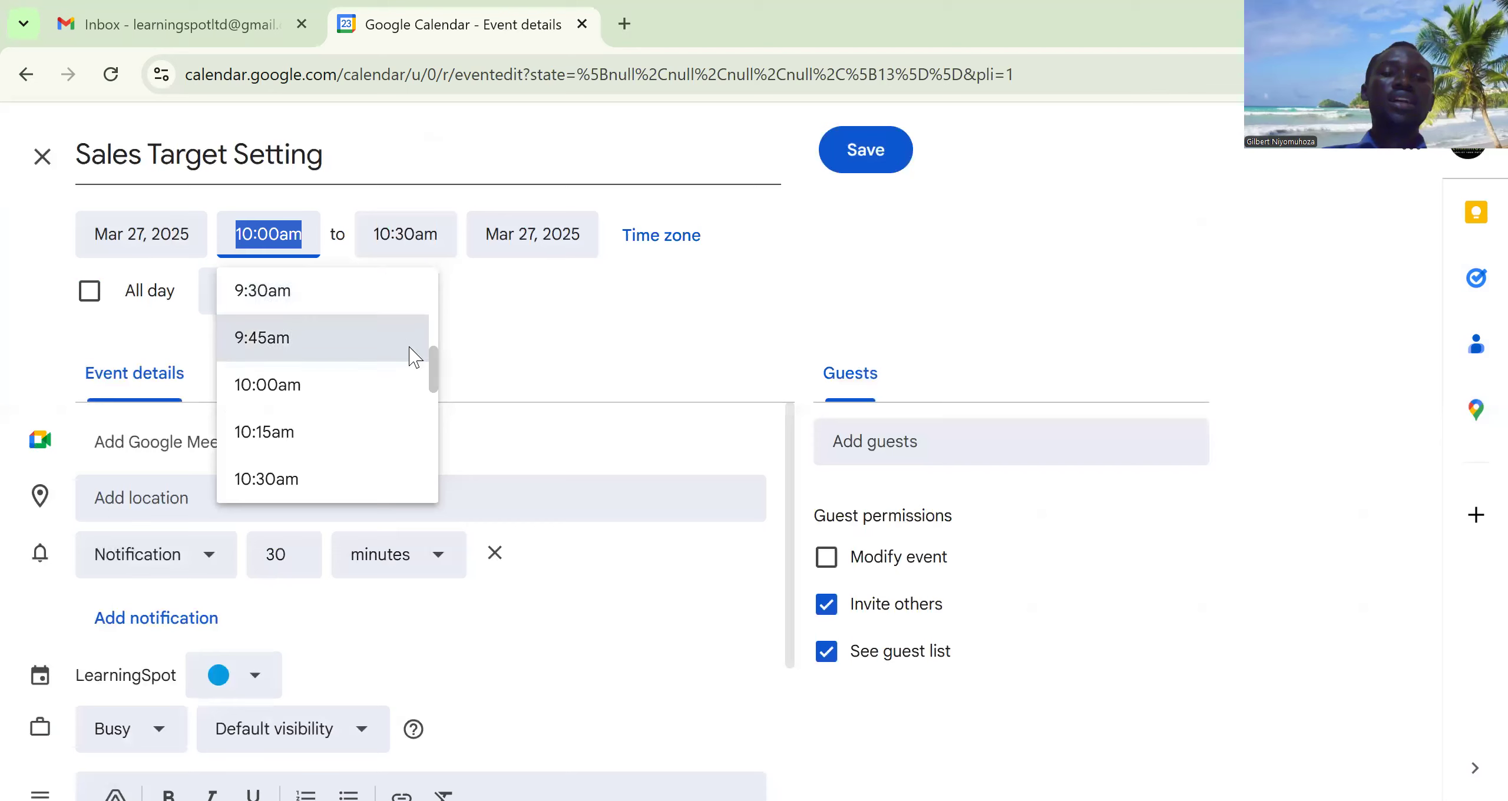
left_click(431, 375)
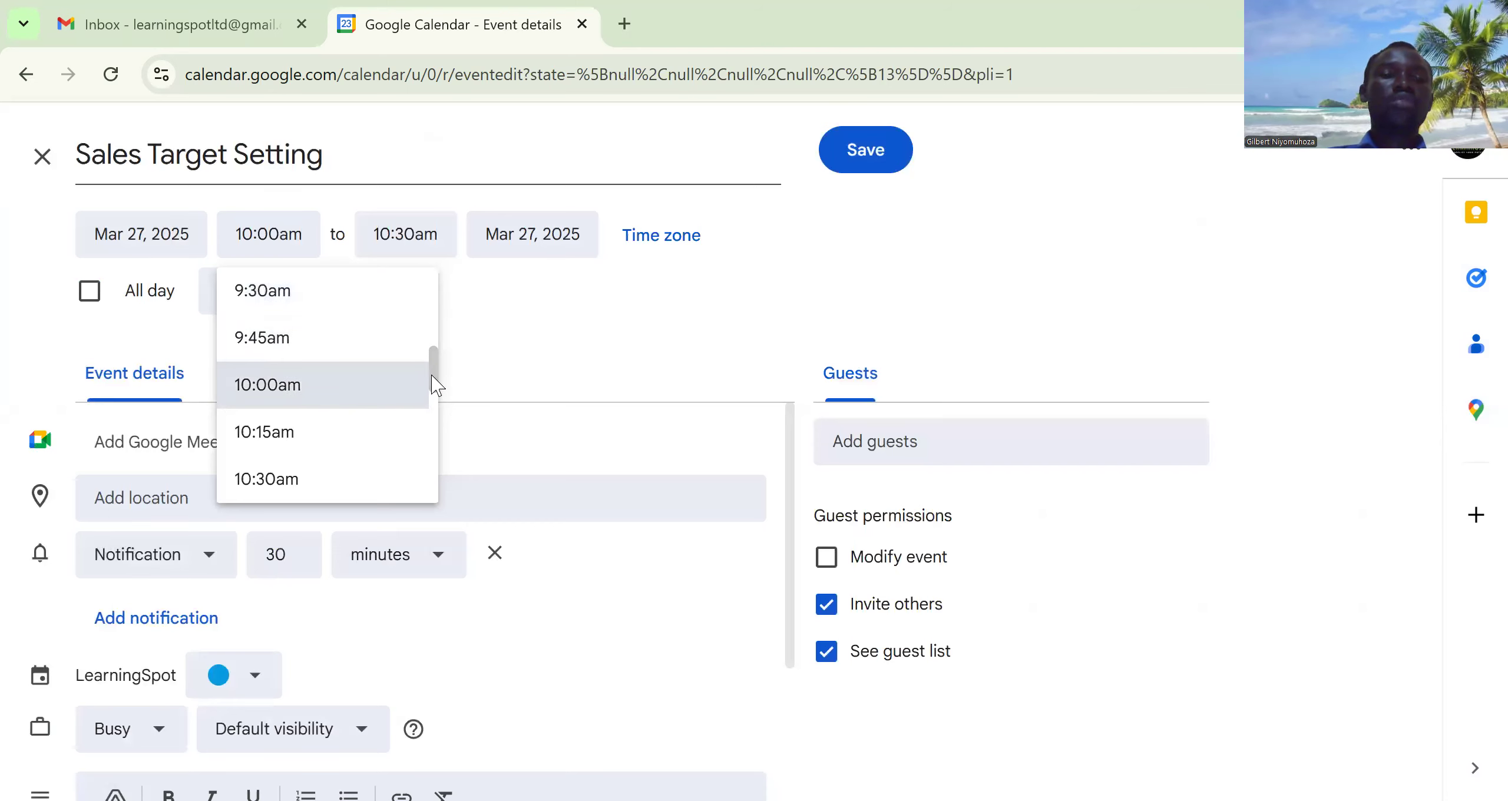
left_click(253, 295)
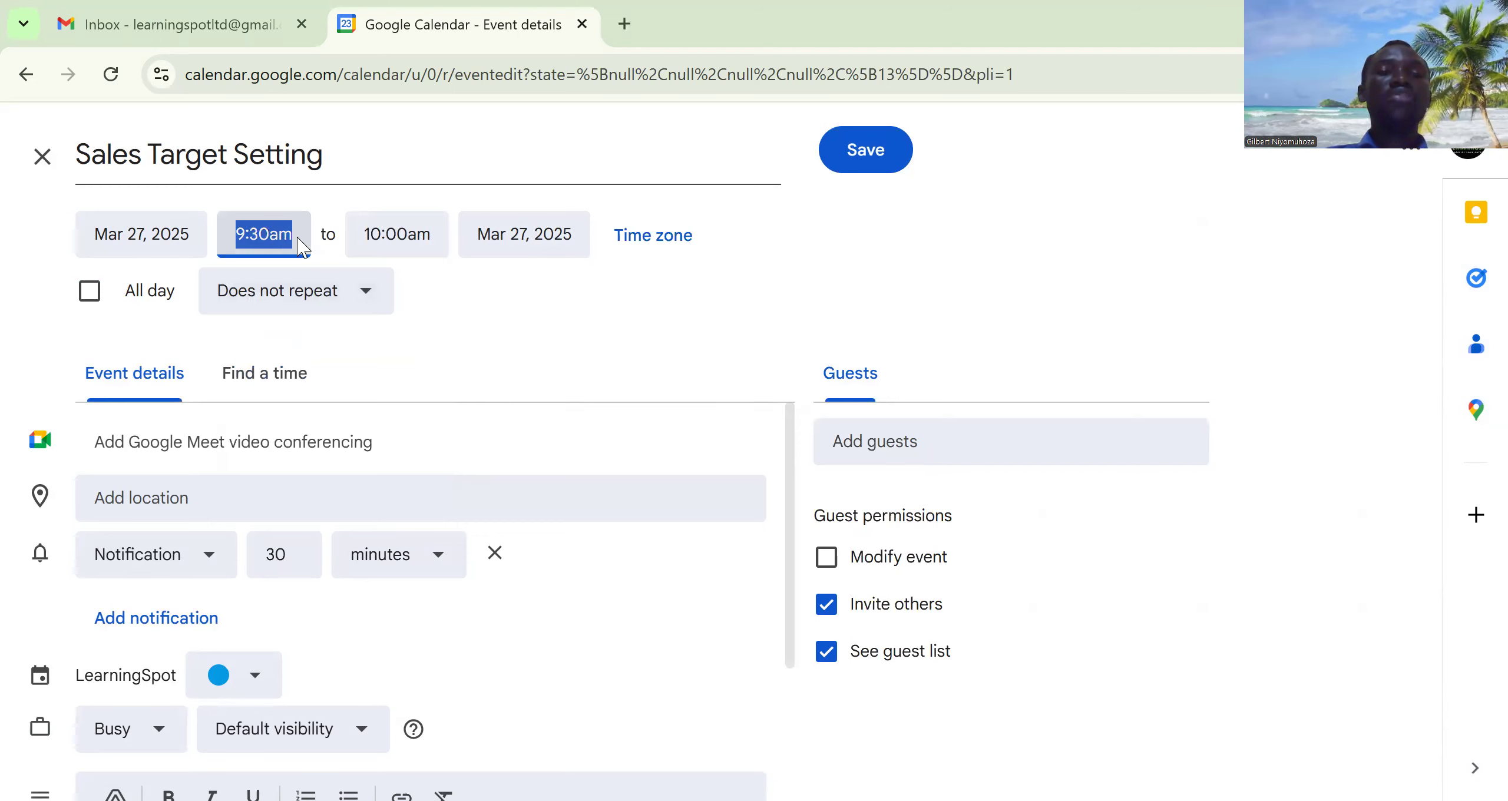
left_click(419, 238)
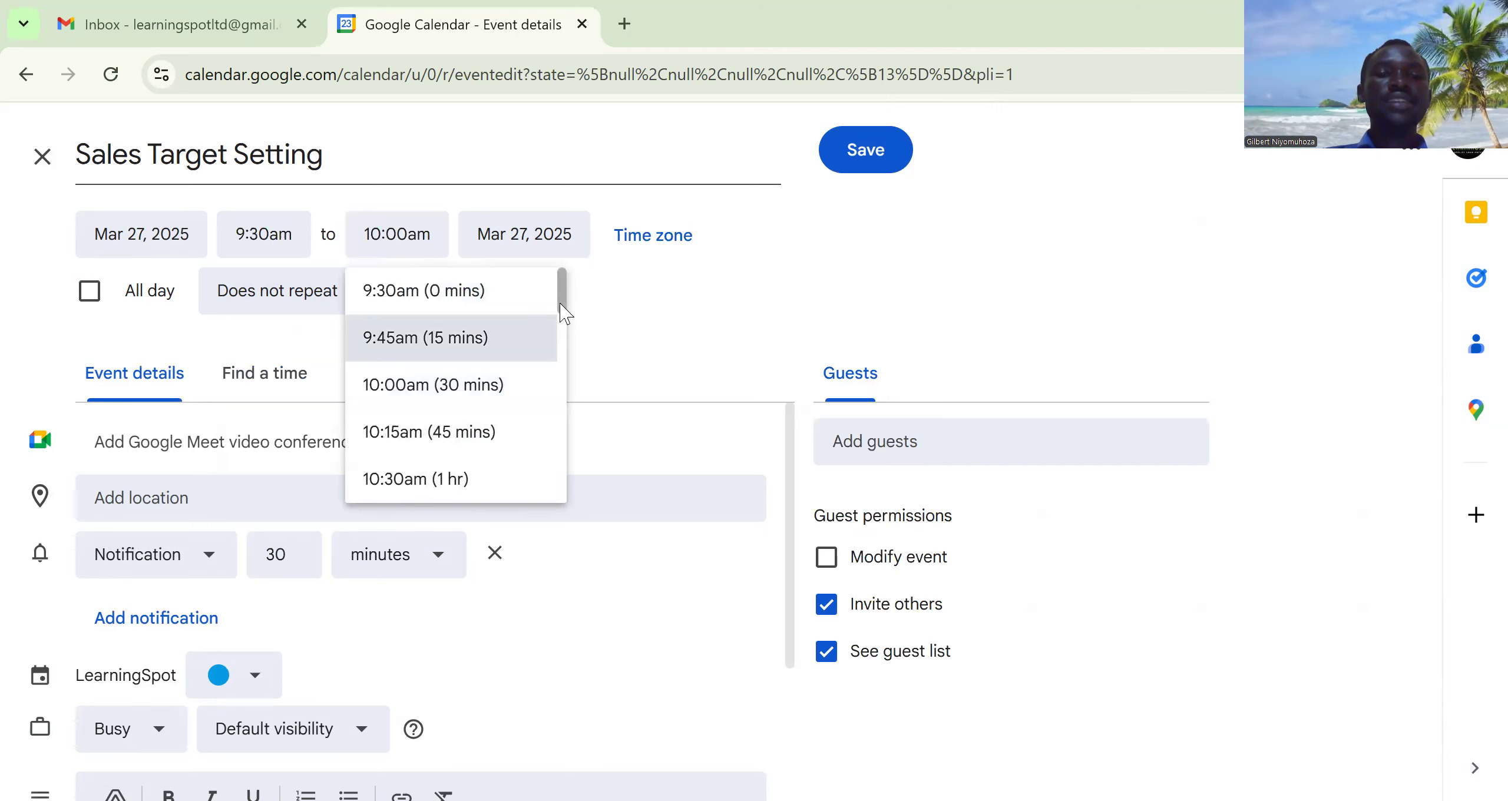
left_click_drag(560, 302, 566, 348)
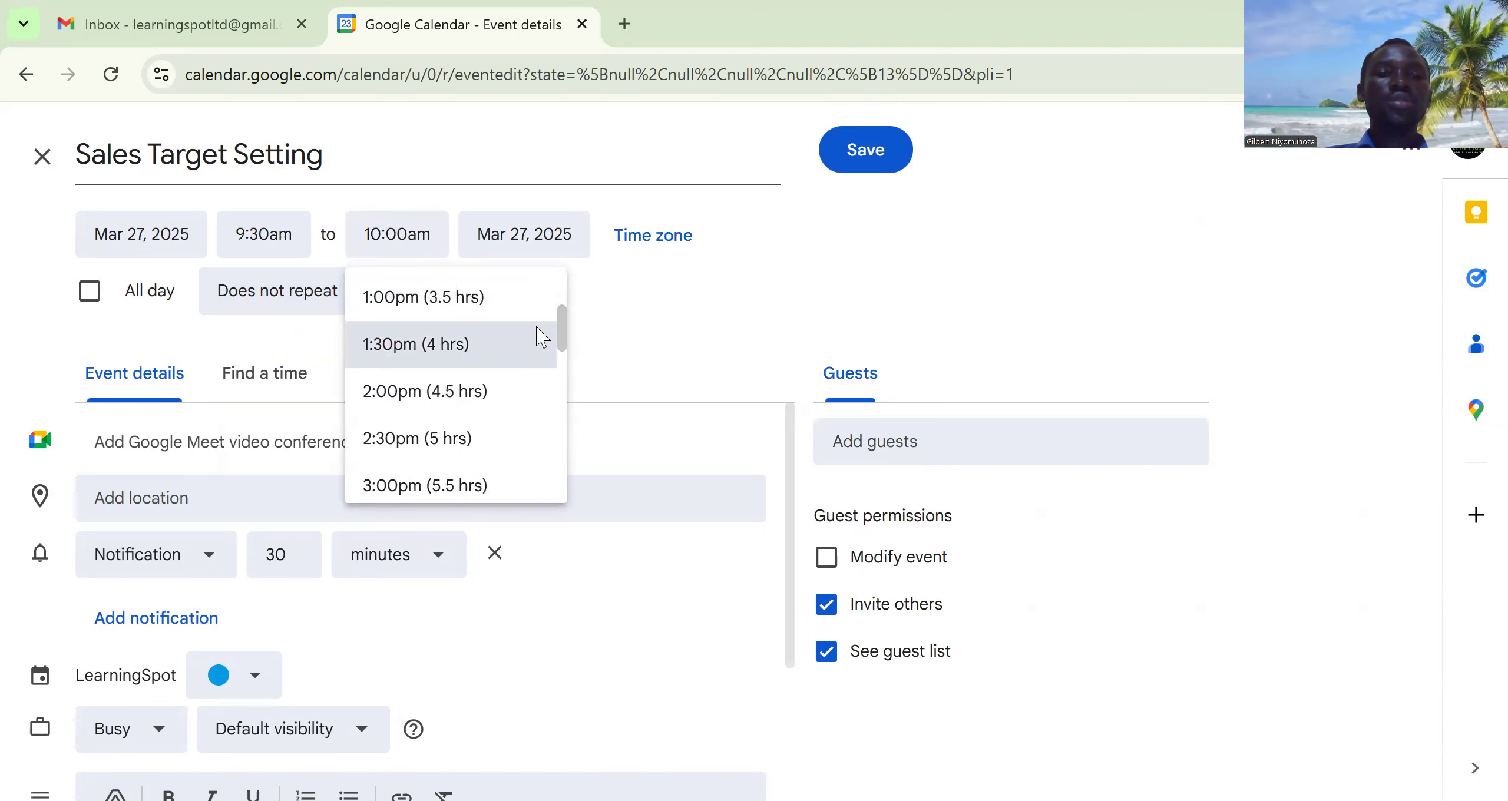
left_click_drag(561, 320, 560, 305)
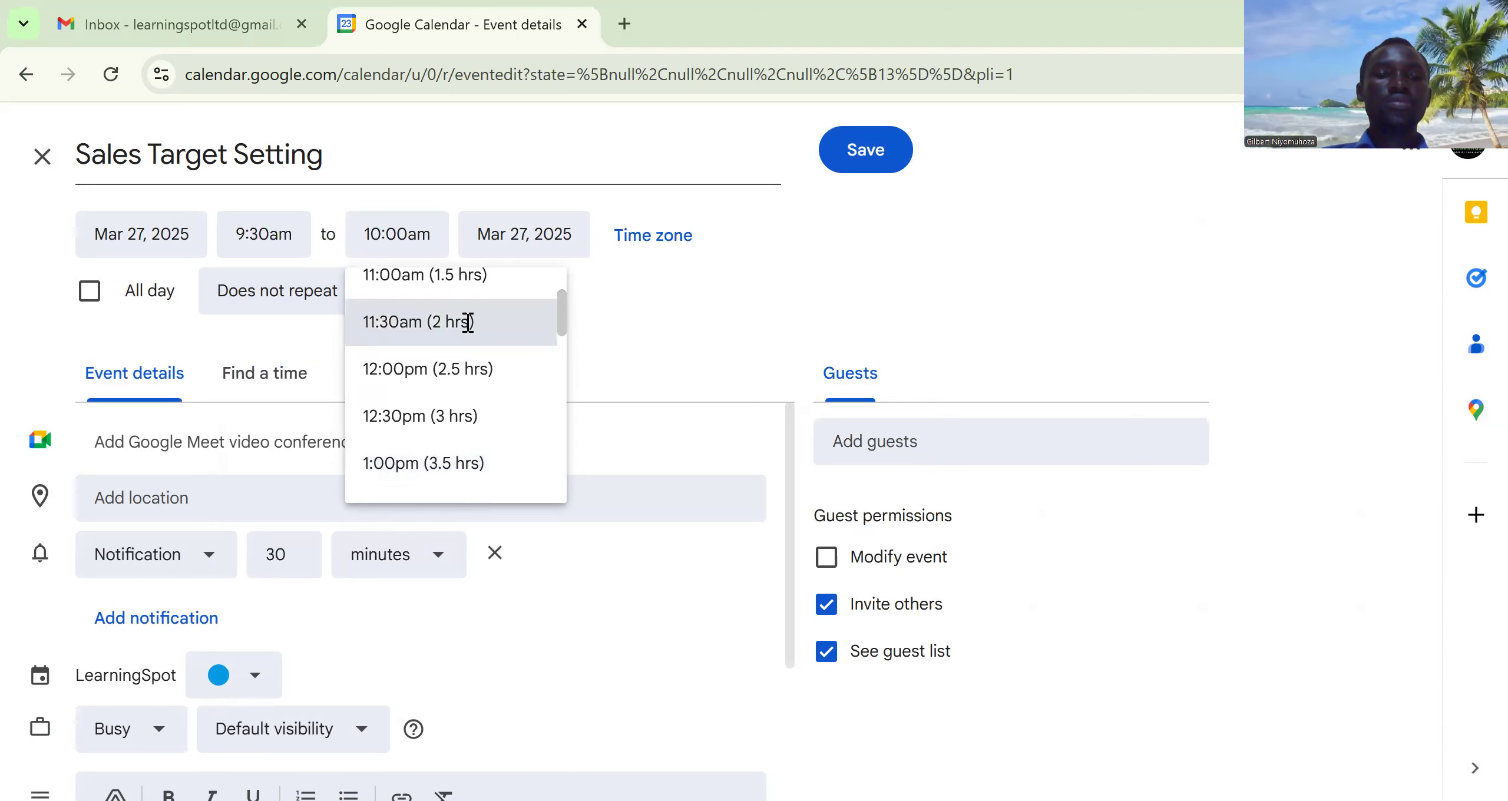
left_click(443, 324)
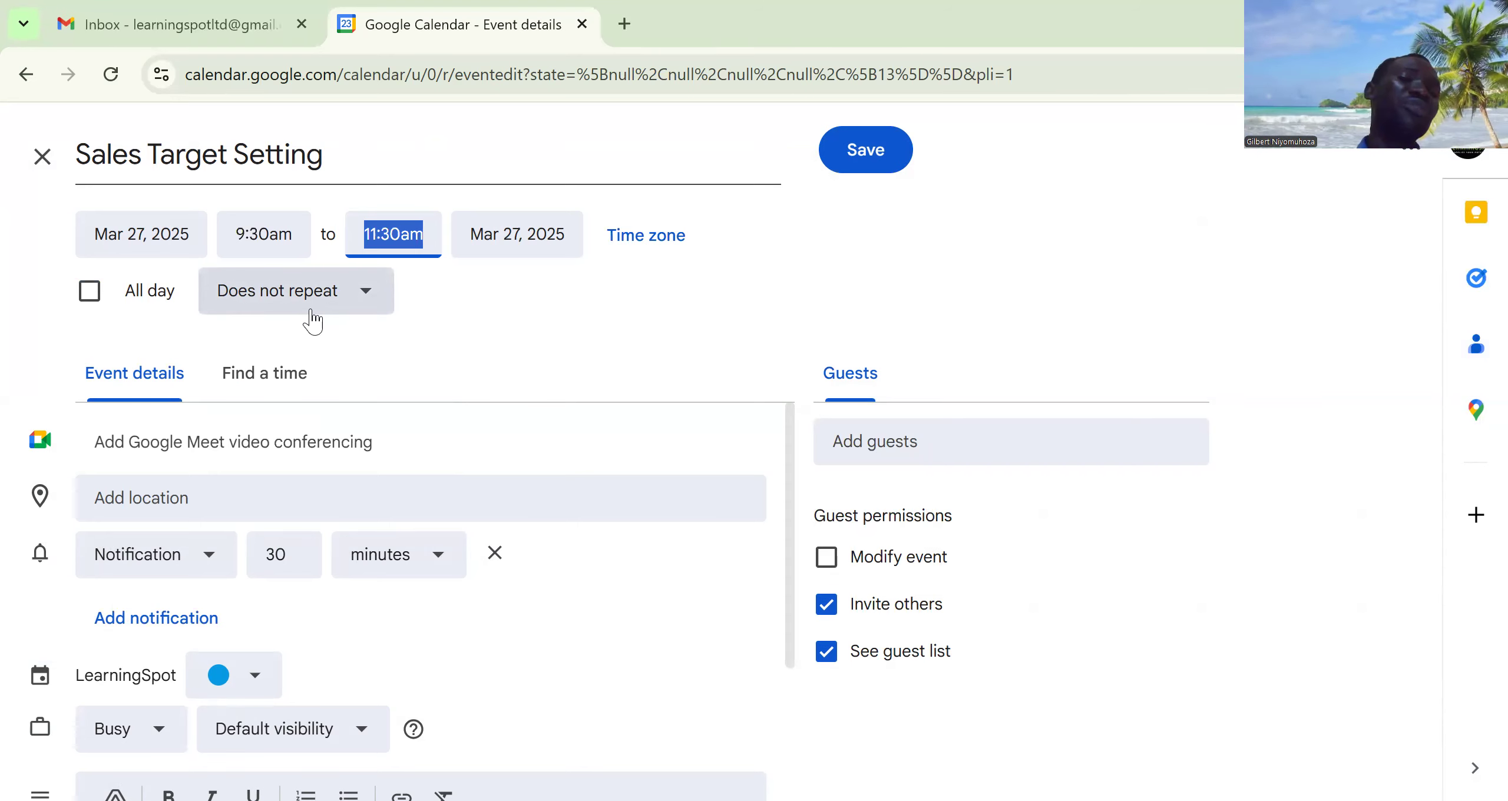
Give the event a custom recurrence that repeats every 3 months on day 27.
left_click(358, 301)
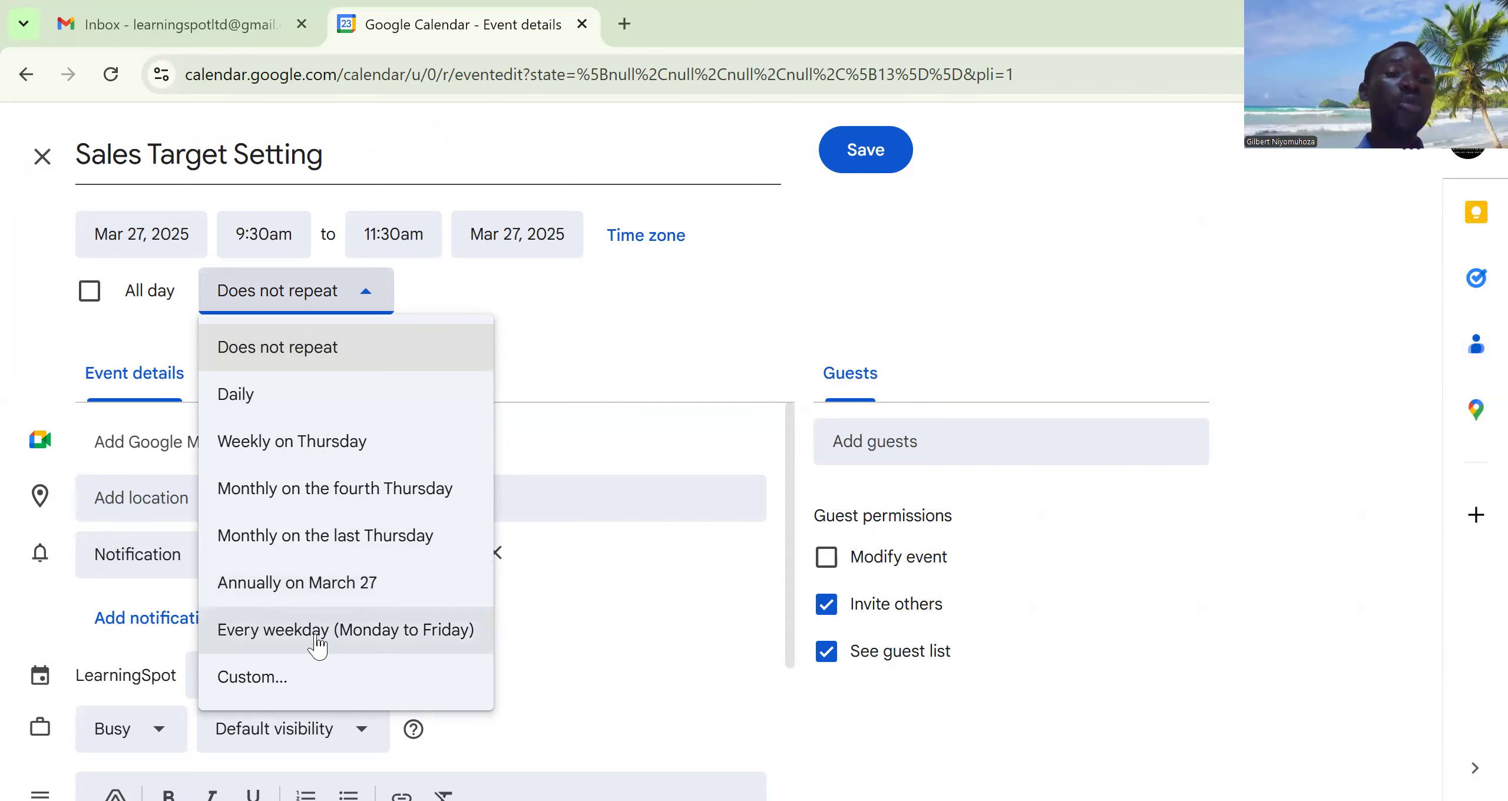
left_click(260, 683)
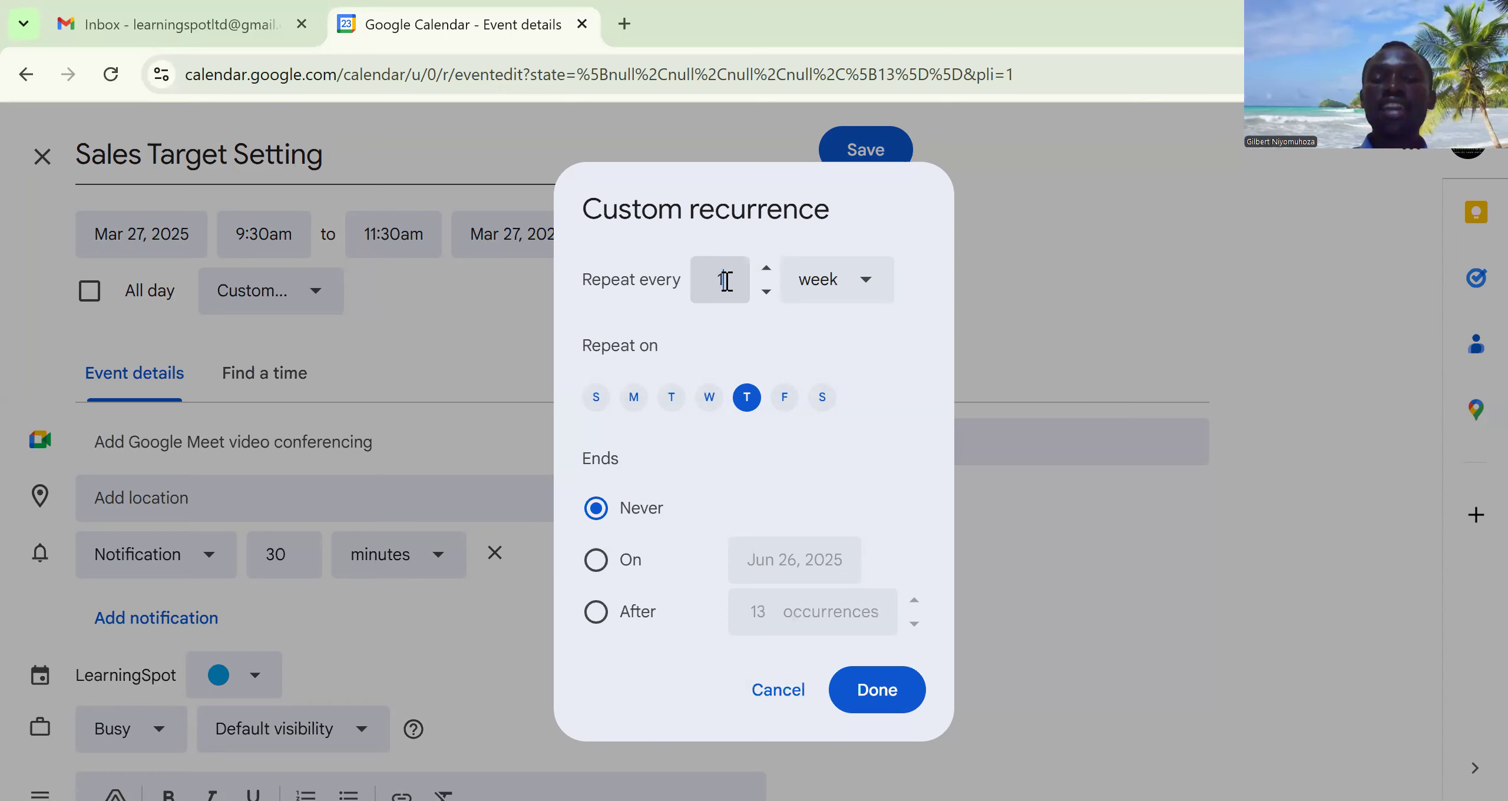
type("3")
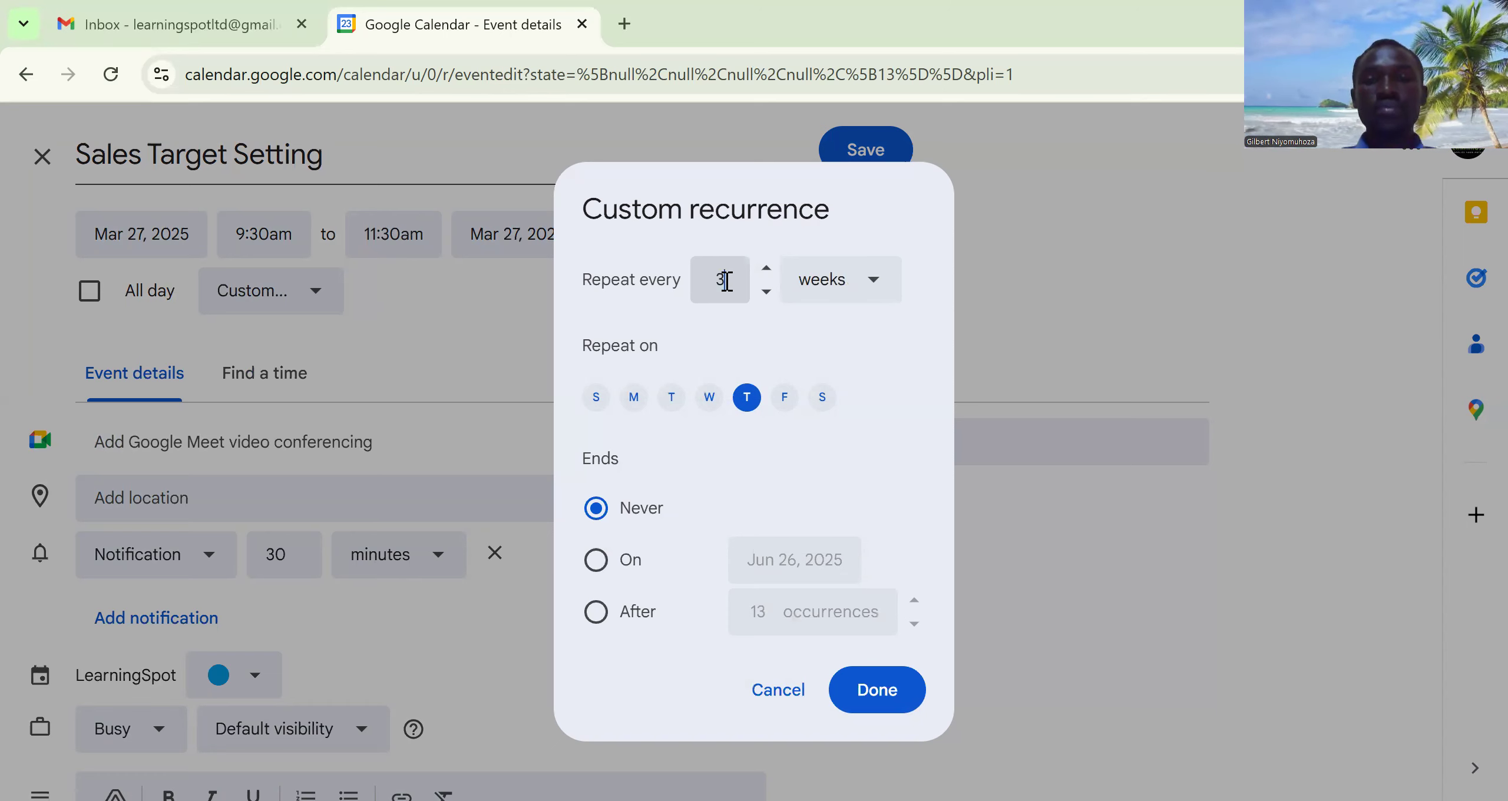
left_click(880, 287)
left_click(829, 431)
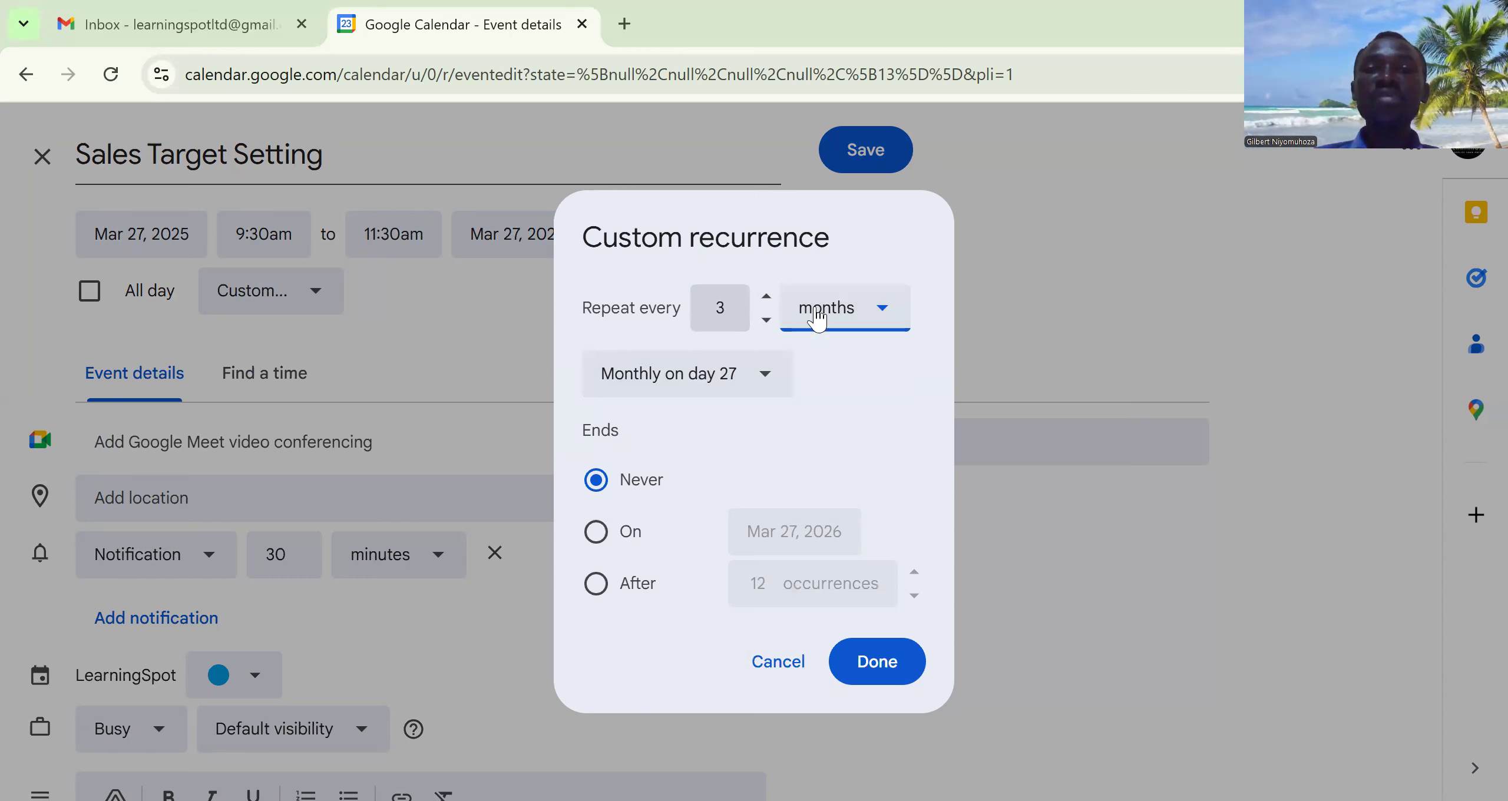
left_click(878, 321)
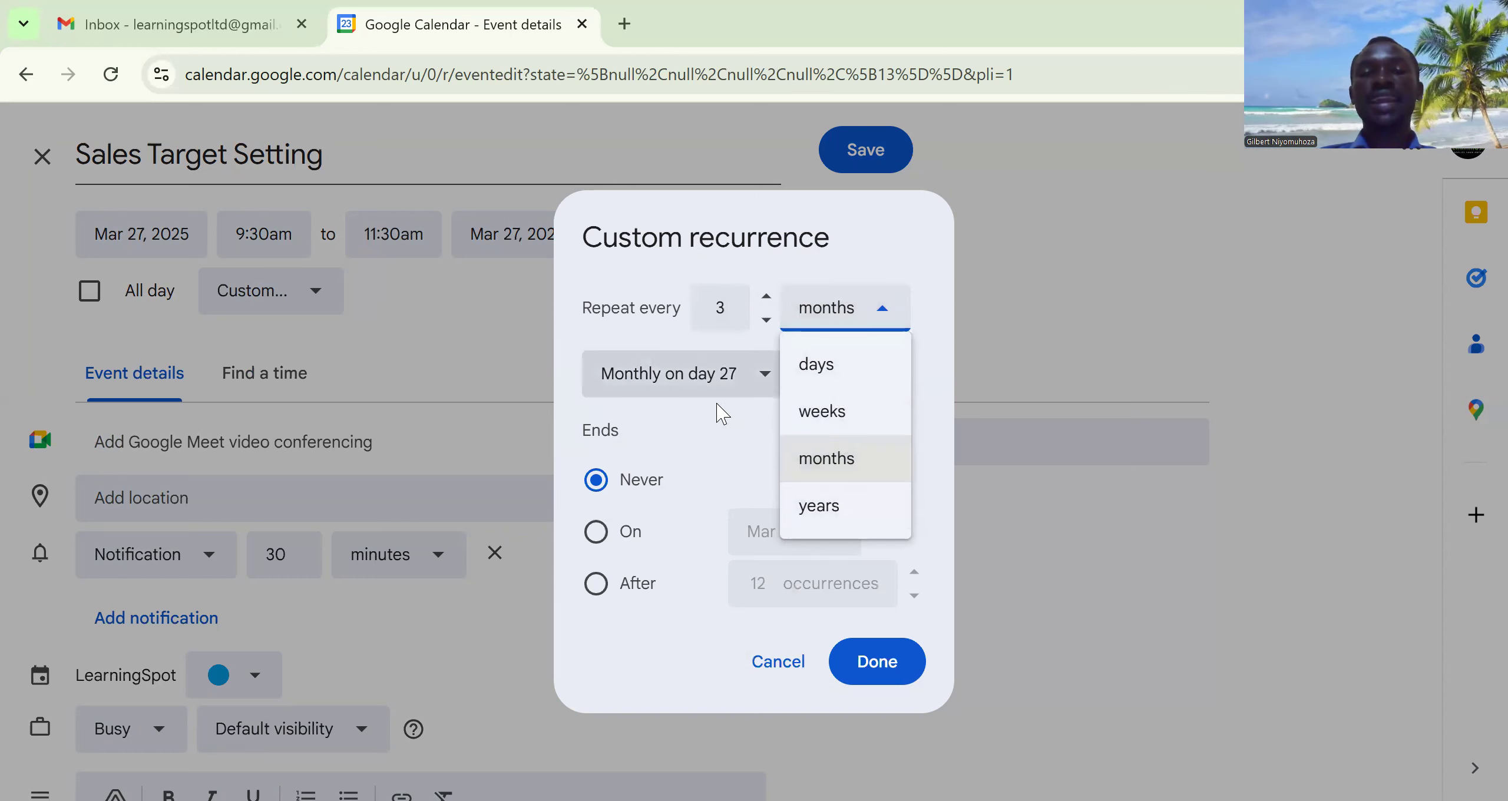
left_click(716, 436)
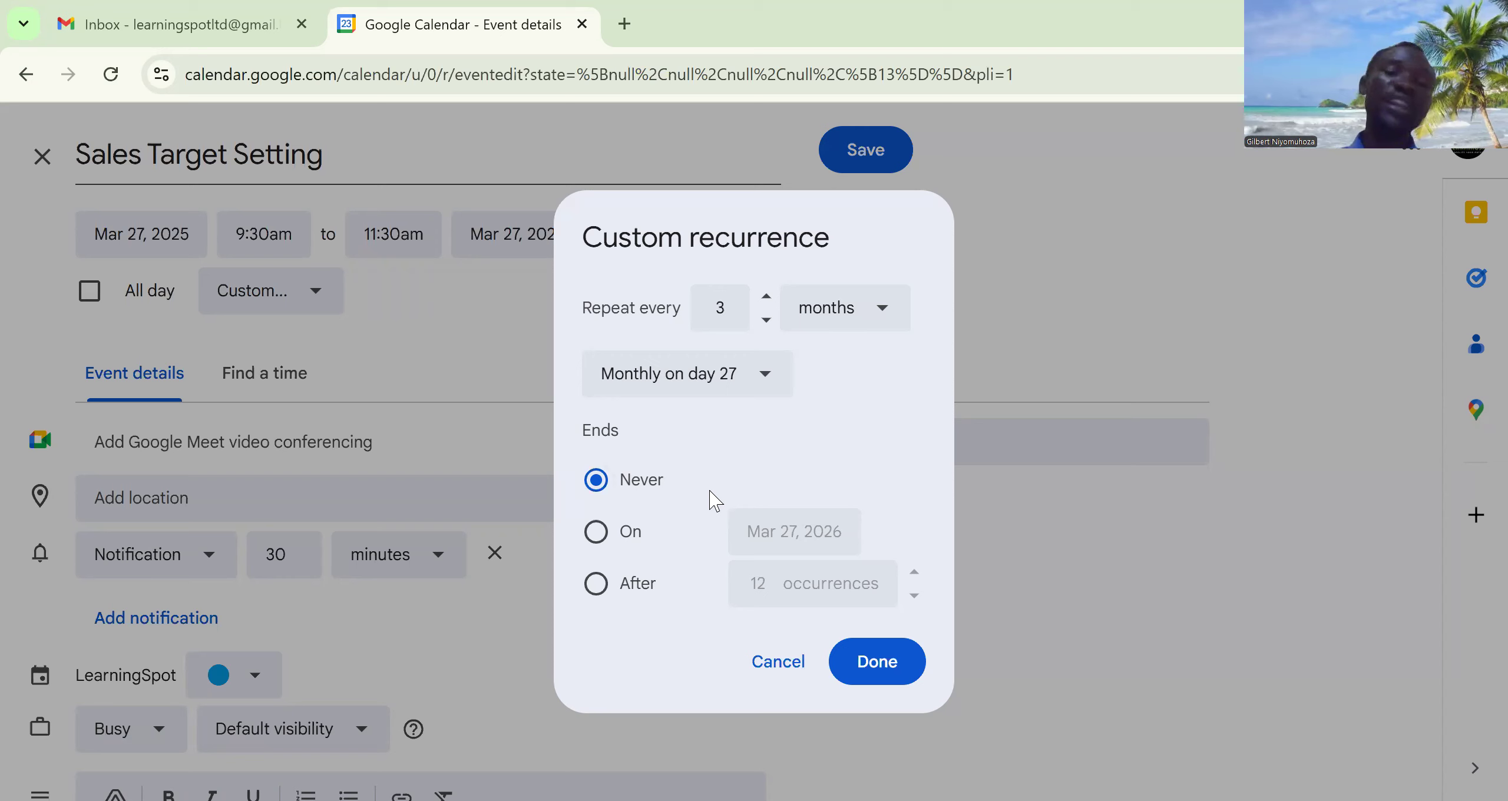
End the recurrence after 30 occurrences and apply the custom repeat settings.
left_click(617, 531)
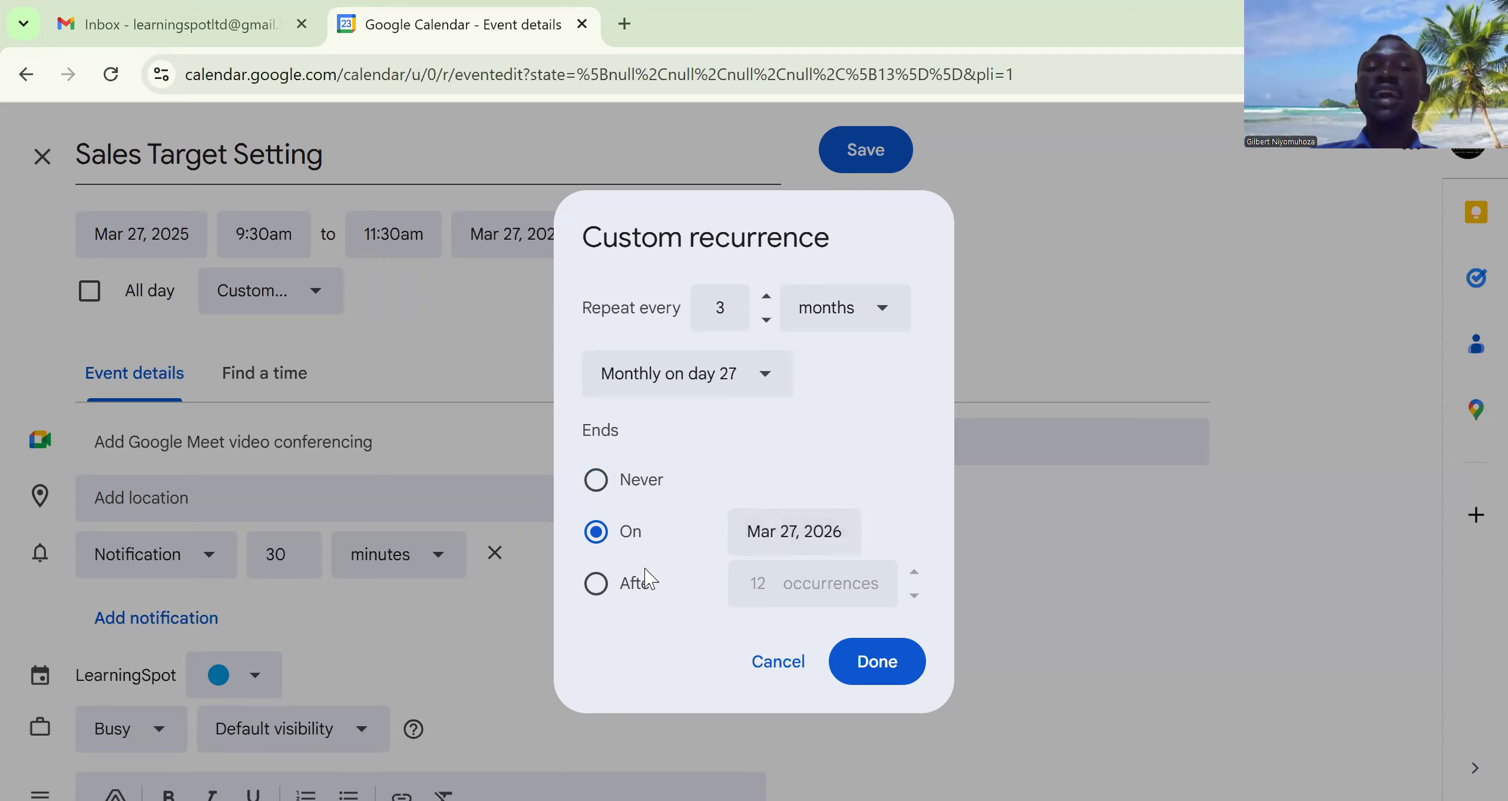
left_click(606, 583)
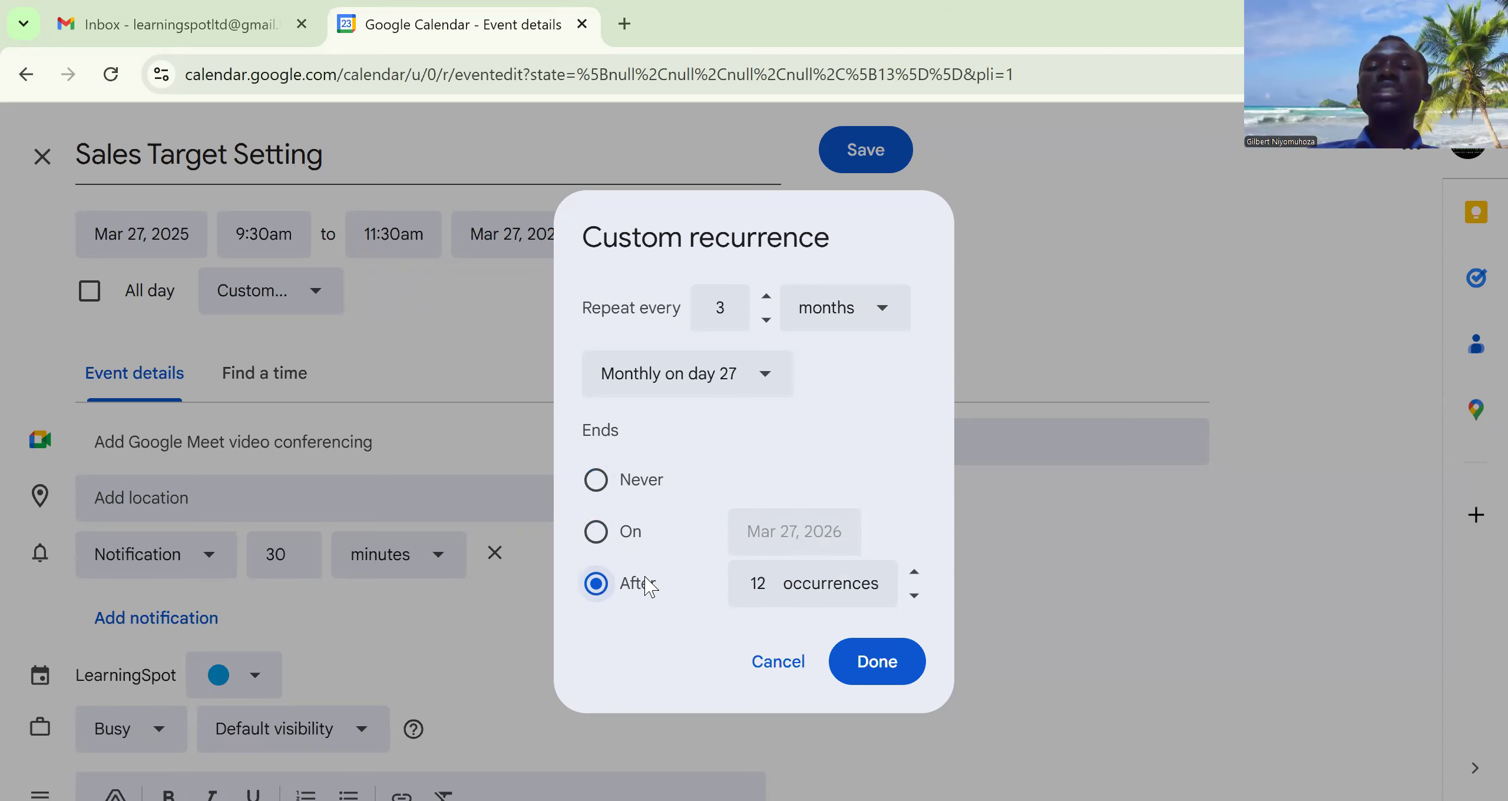
double_click(768, 581)
type("30")
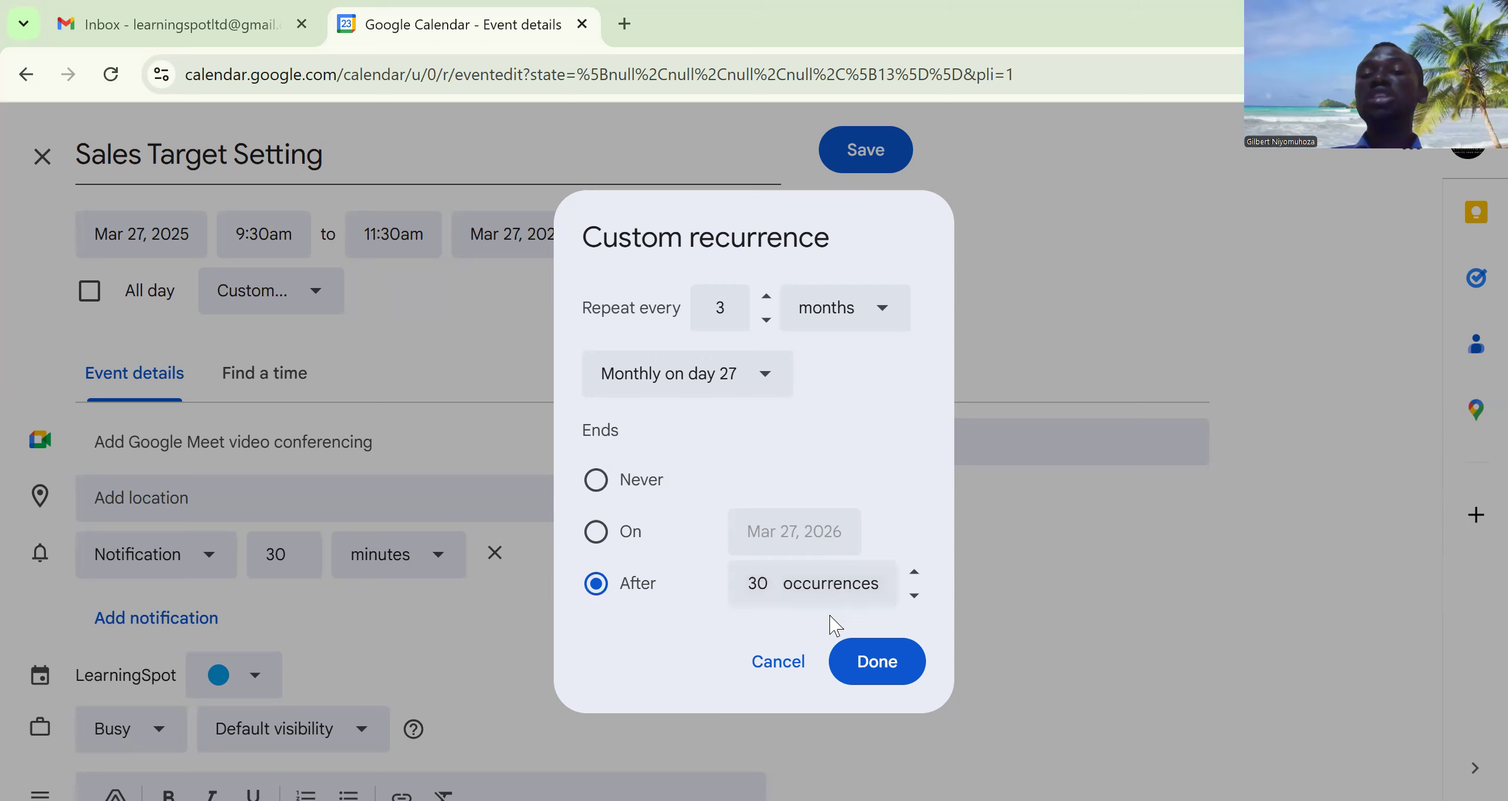
left_click(876, 669)
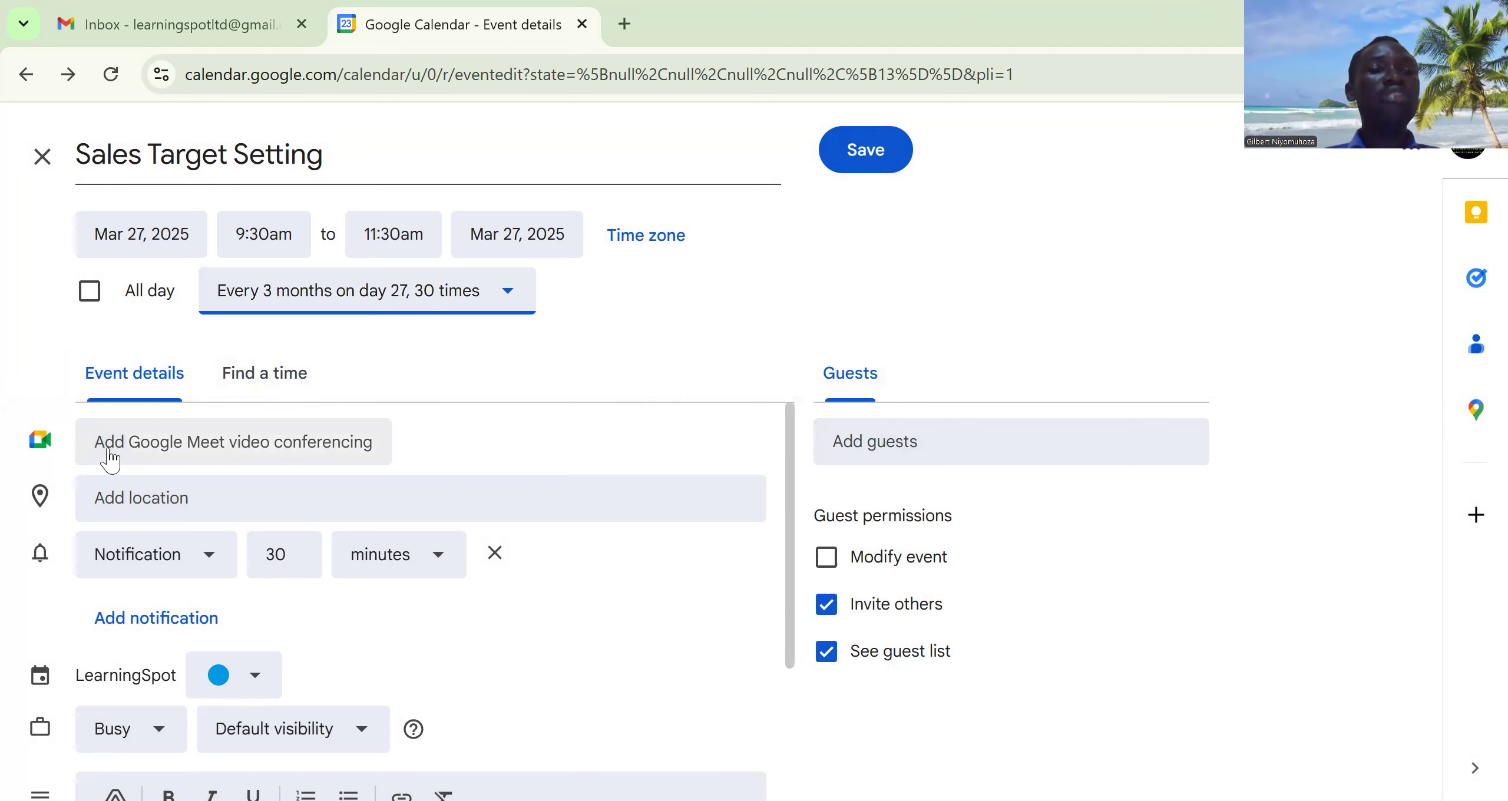
Add Google Meet video conferencing to the event and set its location to the suggested Rwanda Military Hospital in Kigali, Rwanda.
left_click(292, 454)
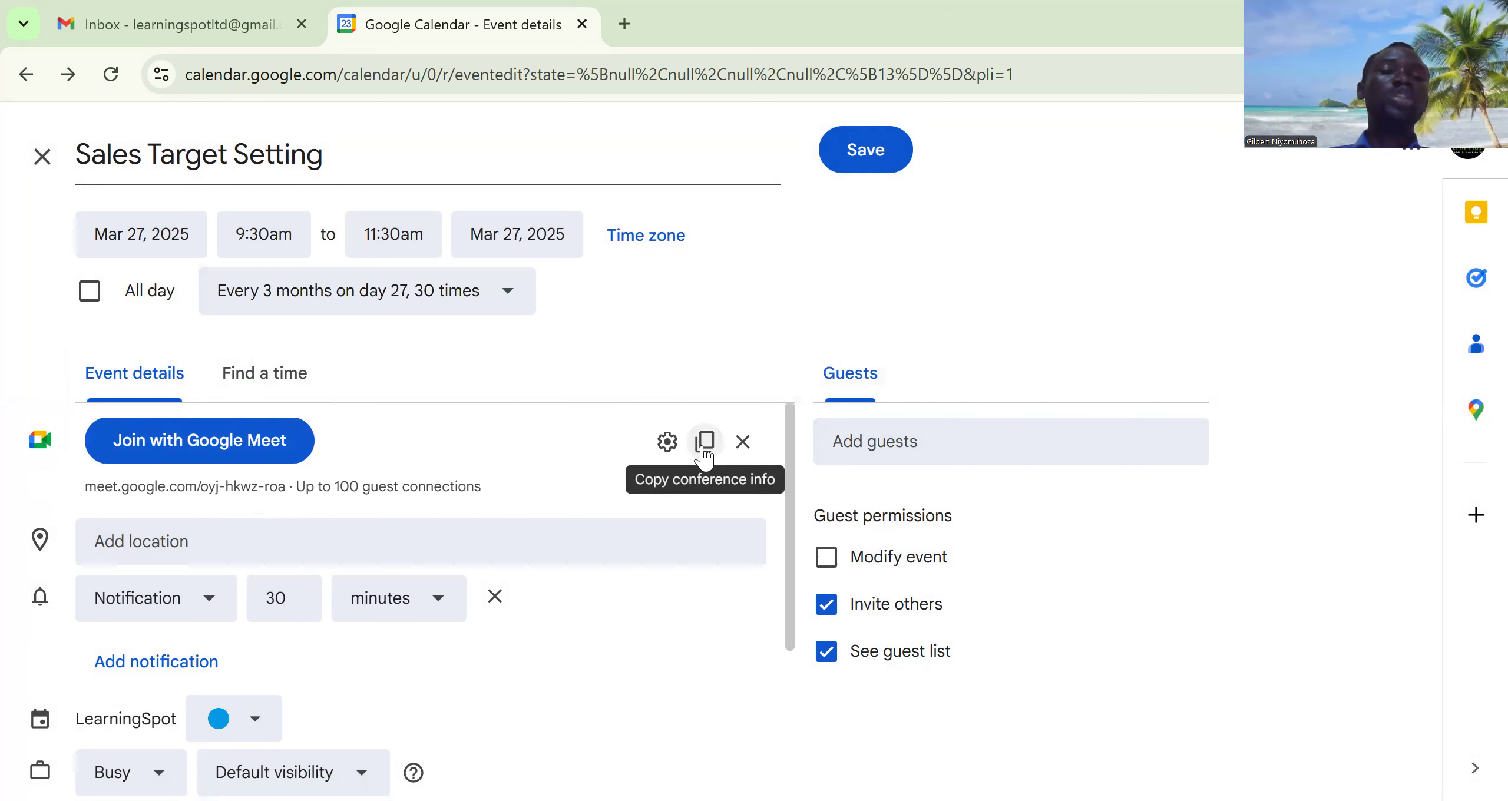
scroll(781, 572, "down", 3)
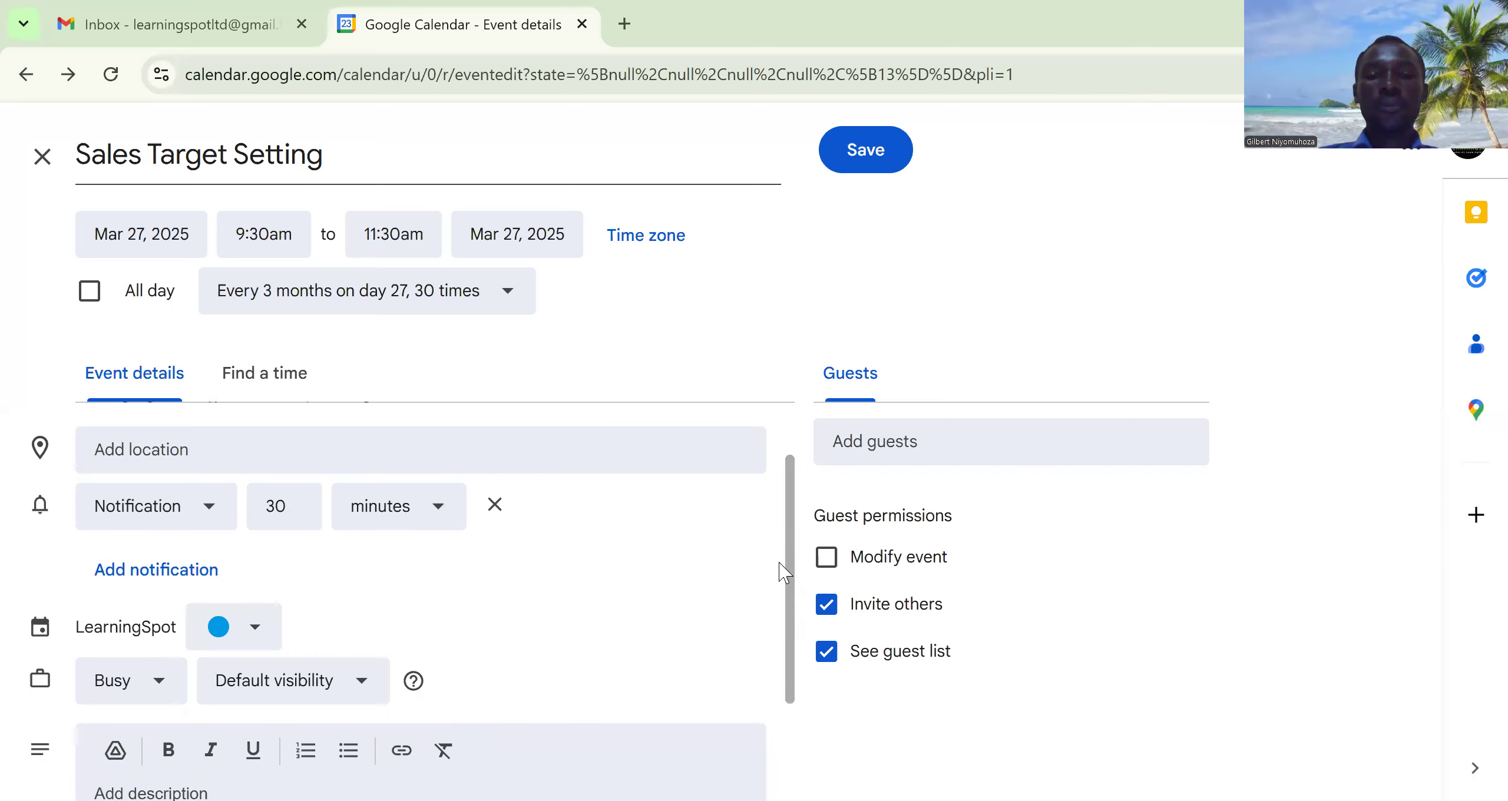
scroll(779, 574, "up", 2)
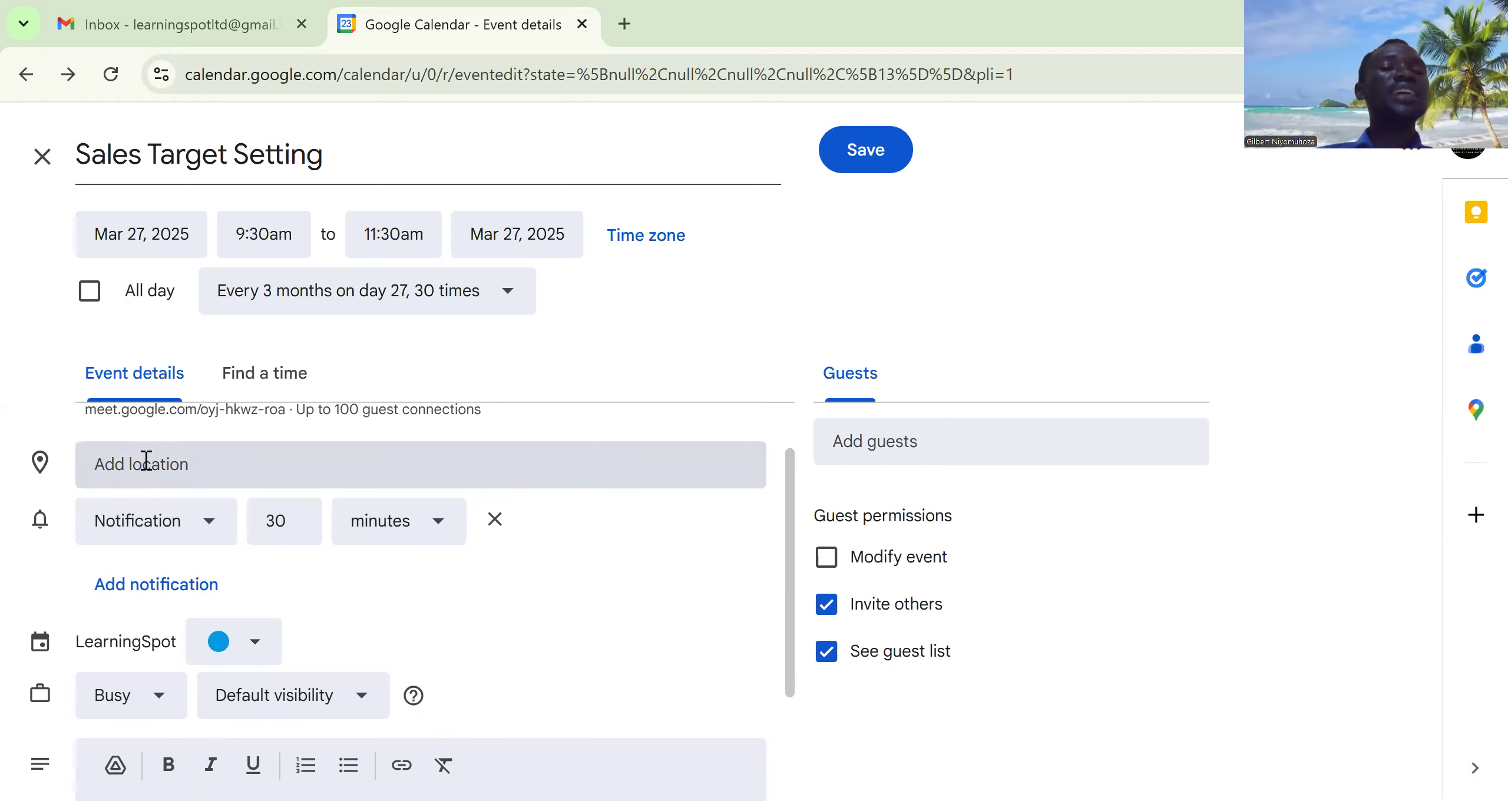
left_click(254, 467)
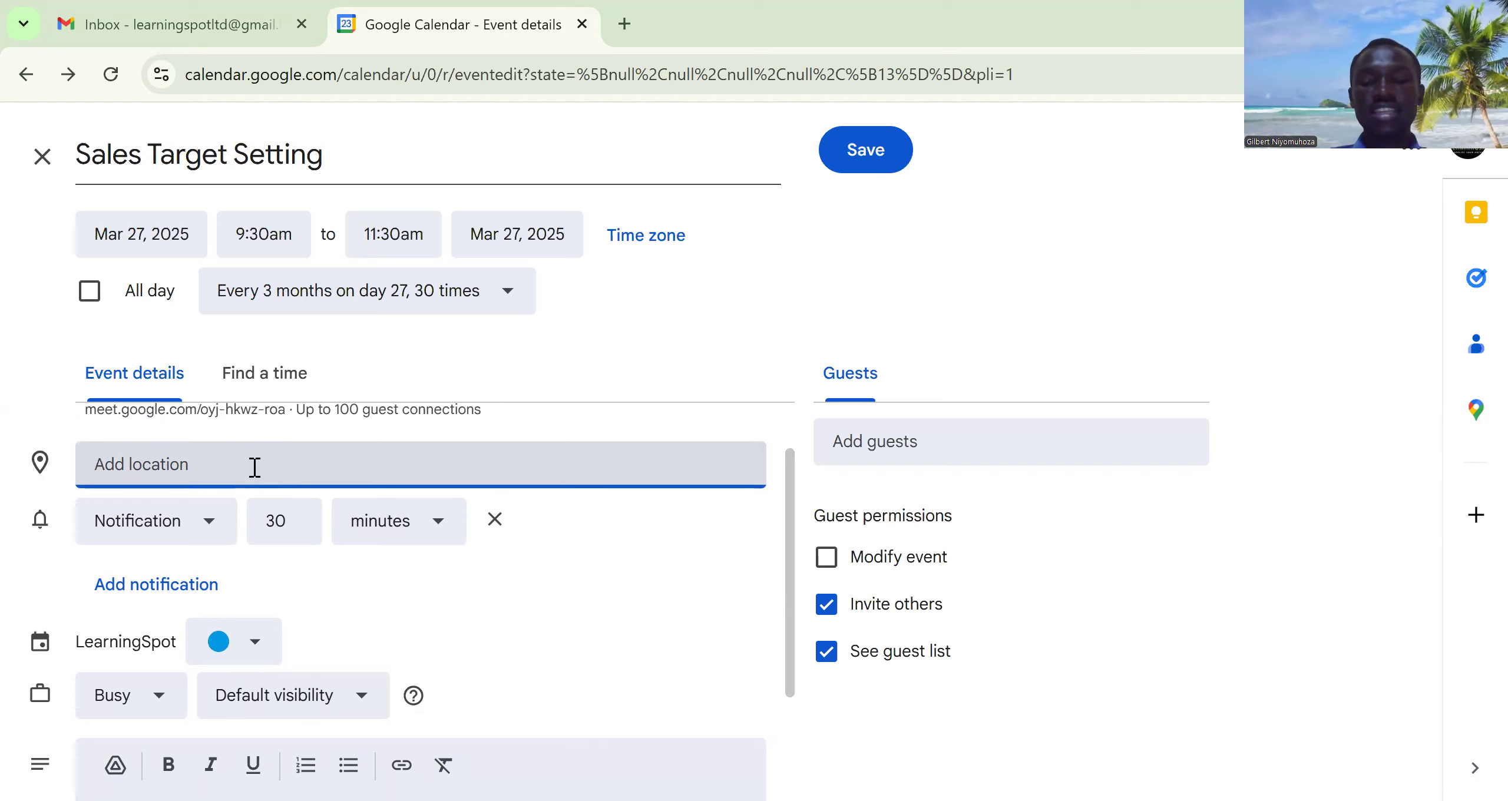
type("Kigali")
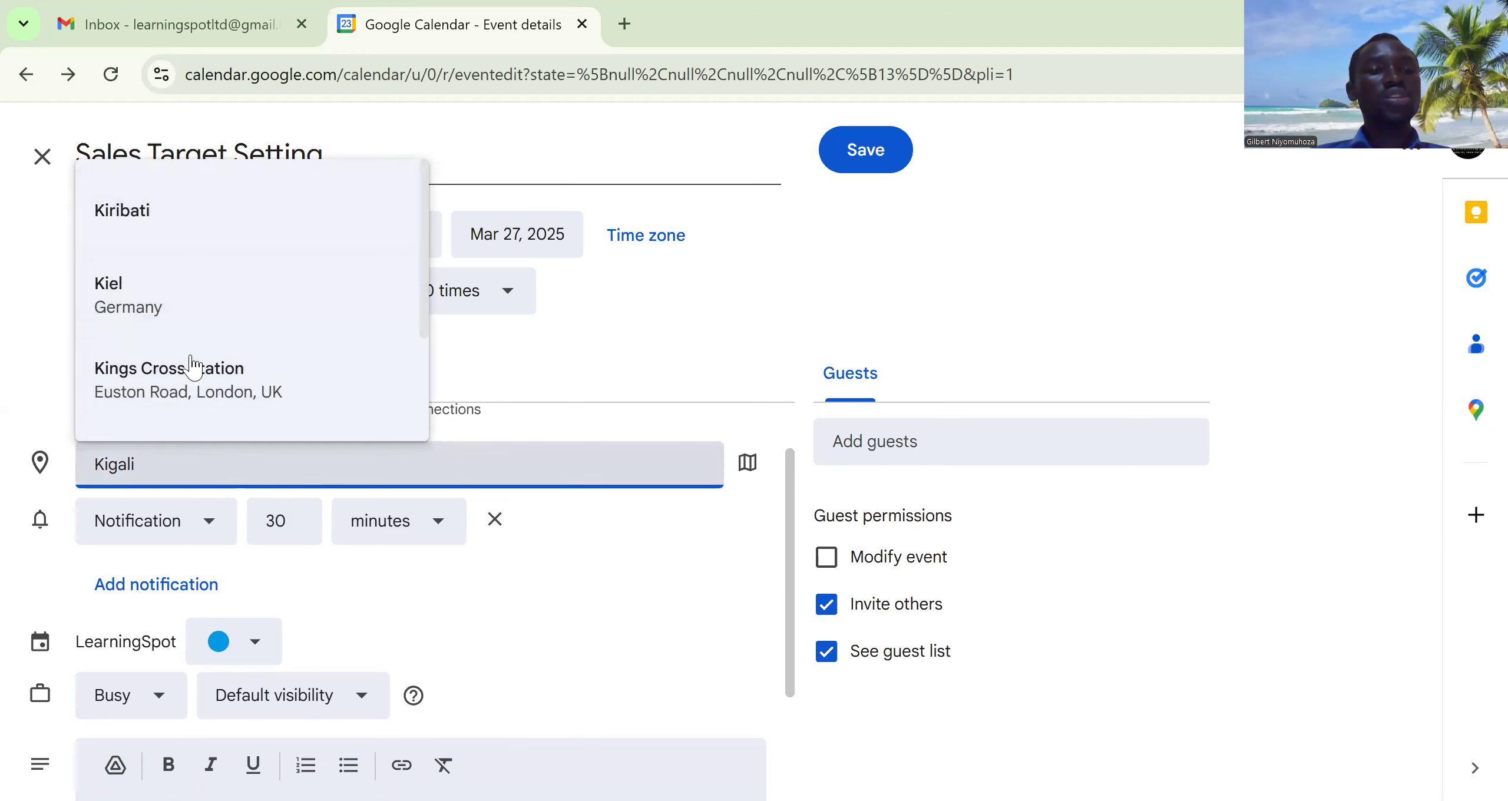
left_click_drag(425, 236, 426, 372)
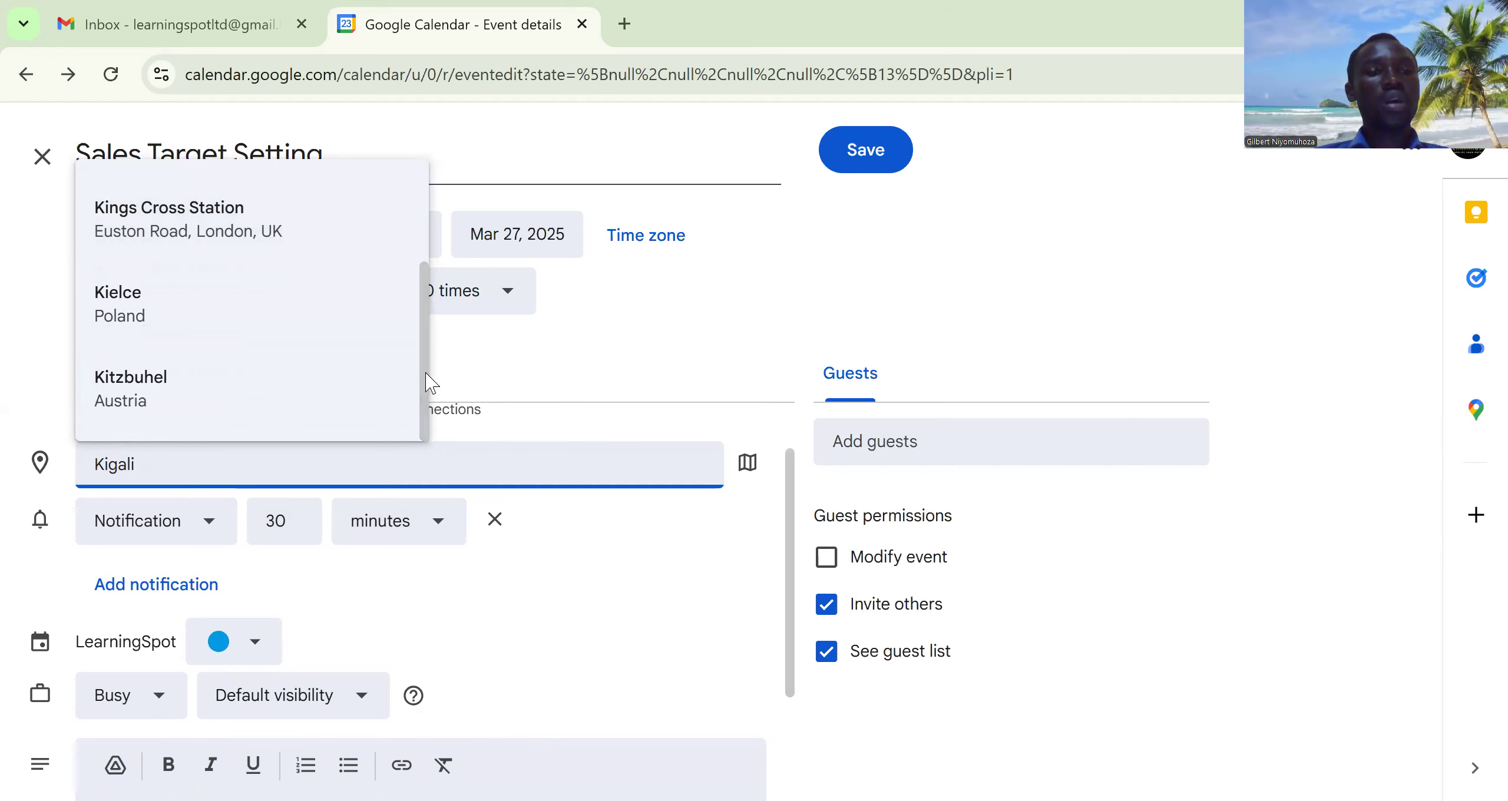
left_click(175, 468)
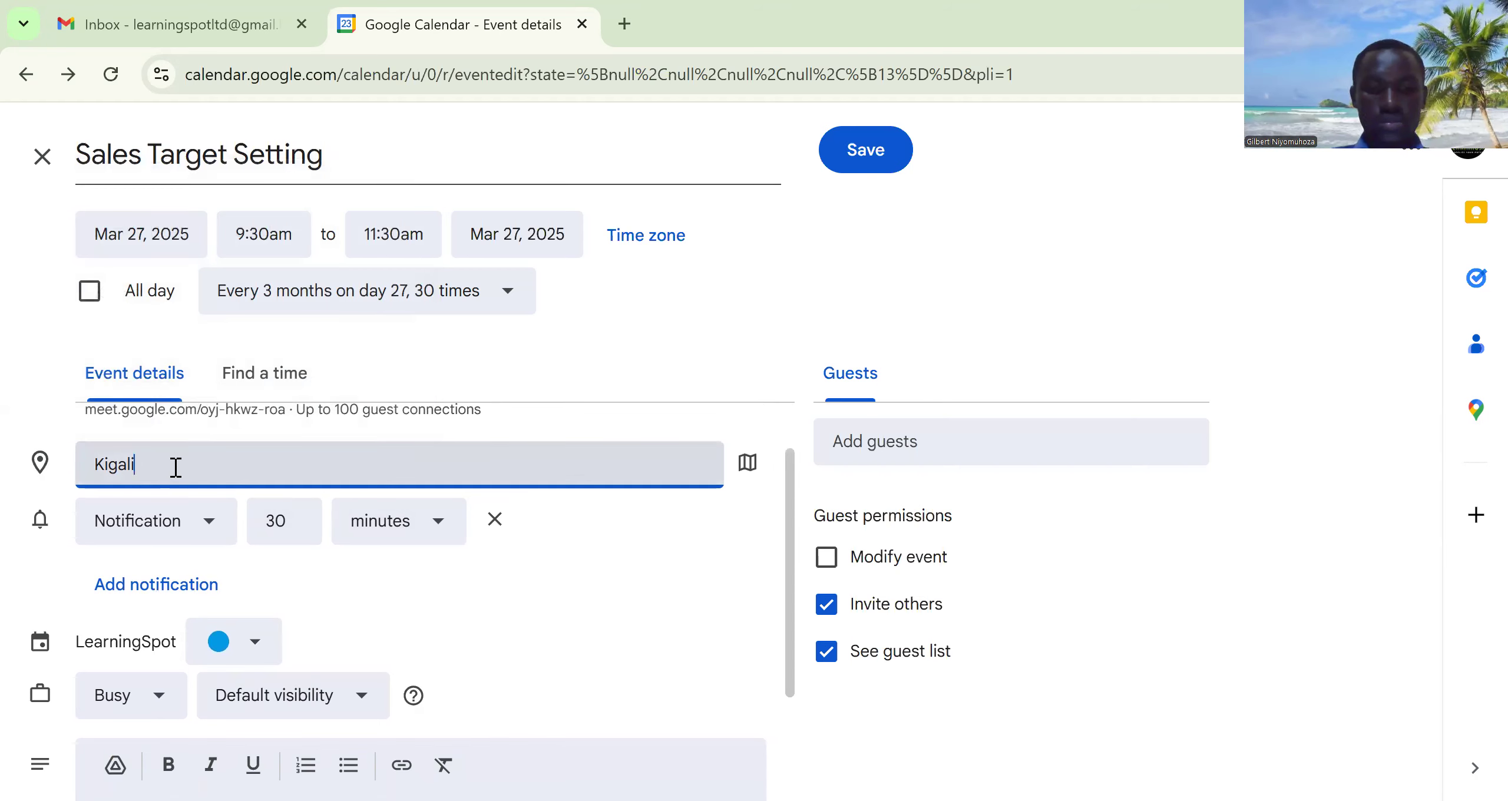
type("Rwanda")
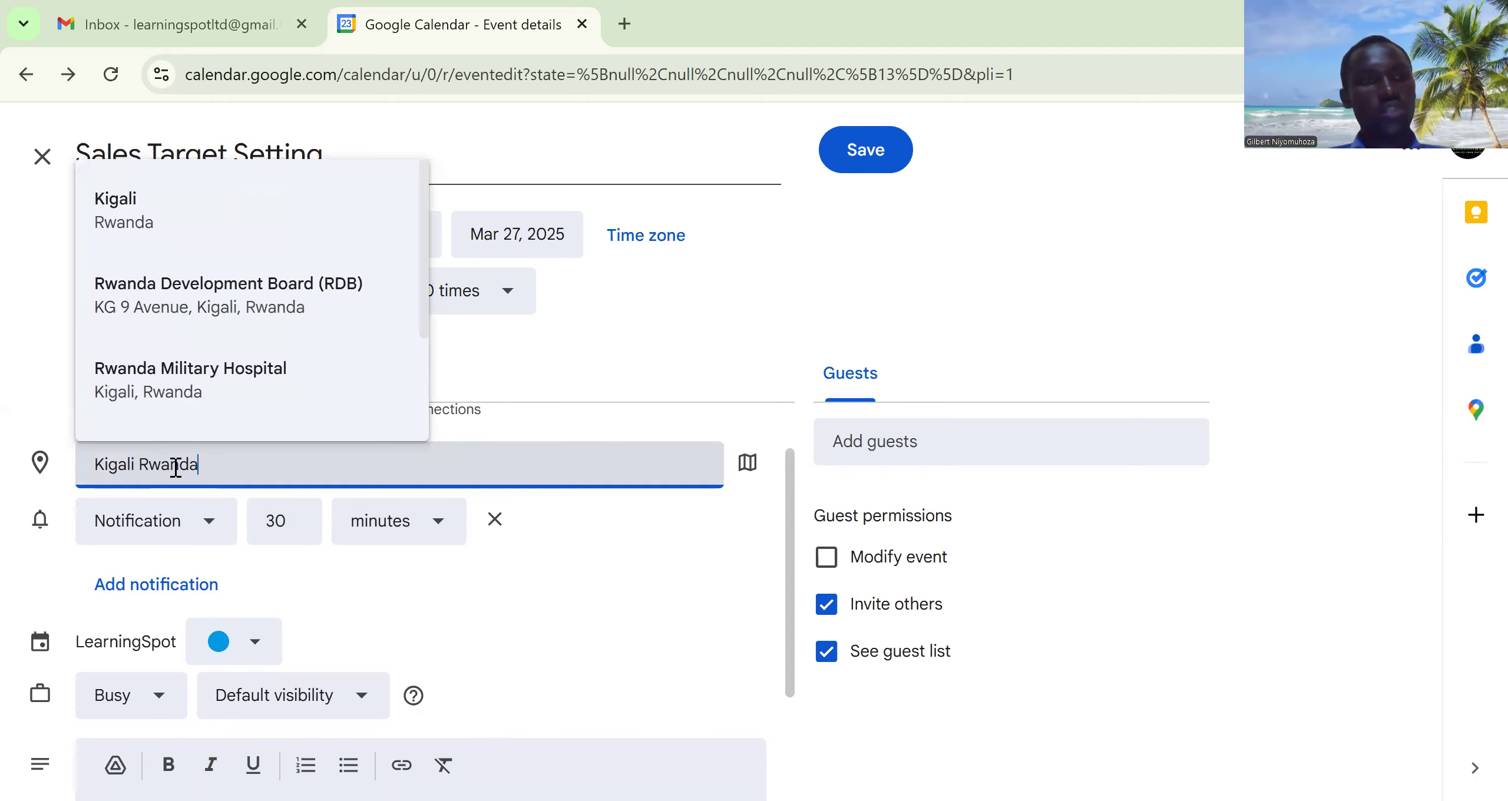
left_click(165, 392)
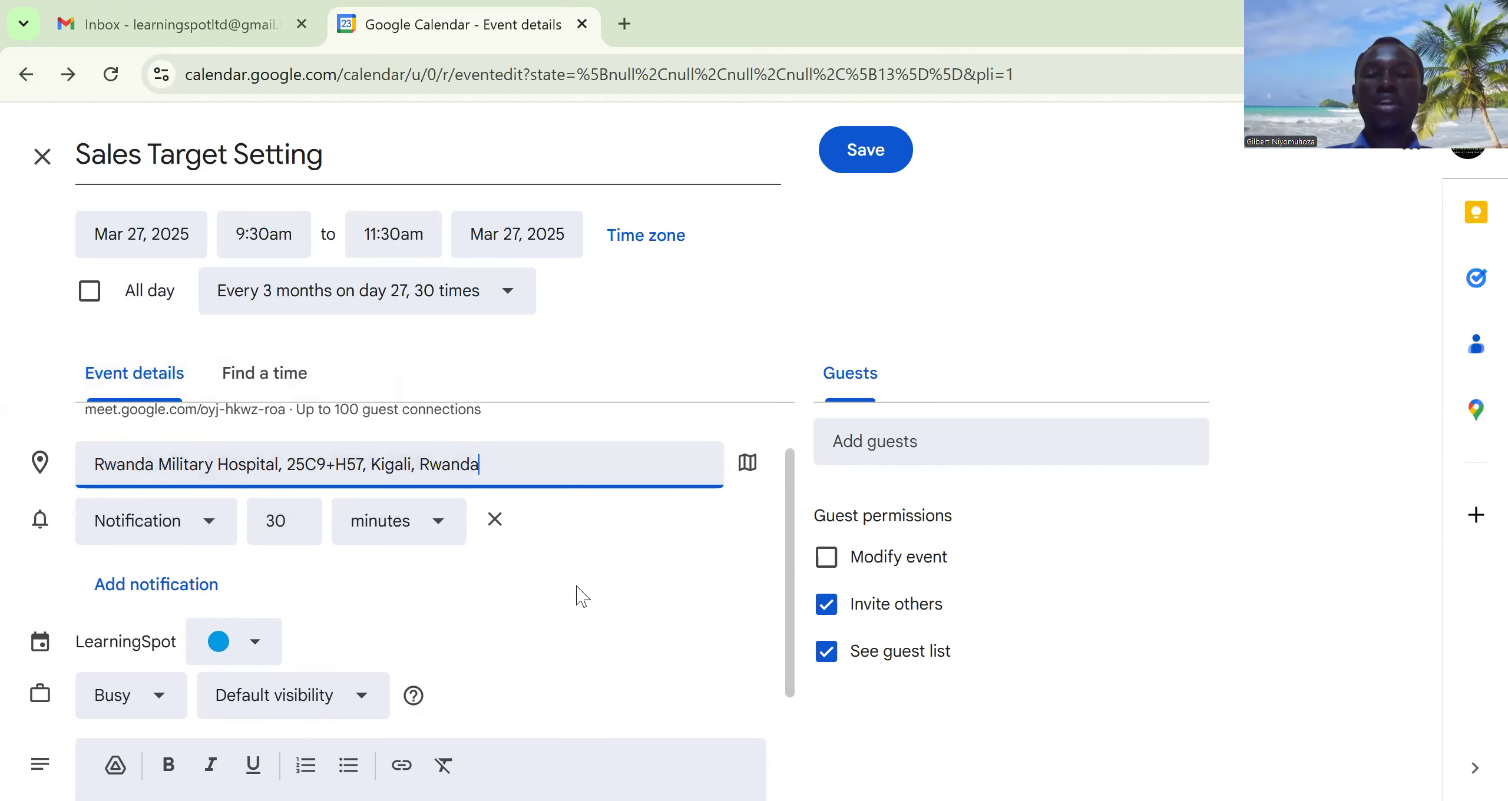
Try a different amount and hours as the unit for the existing notification, and set it back to 30 minutes.
left_click_drag(791, 530, 782, 496)
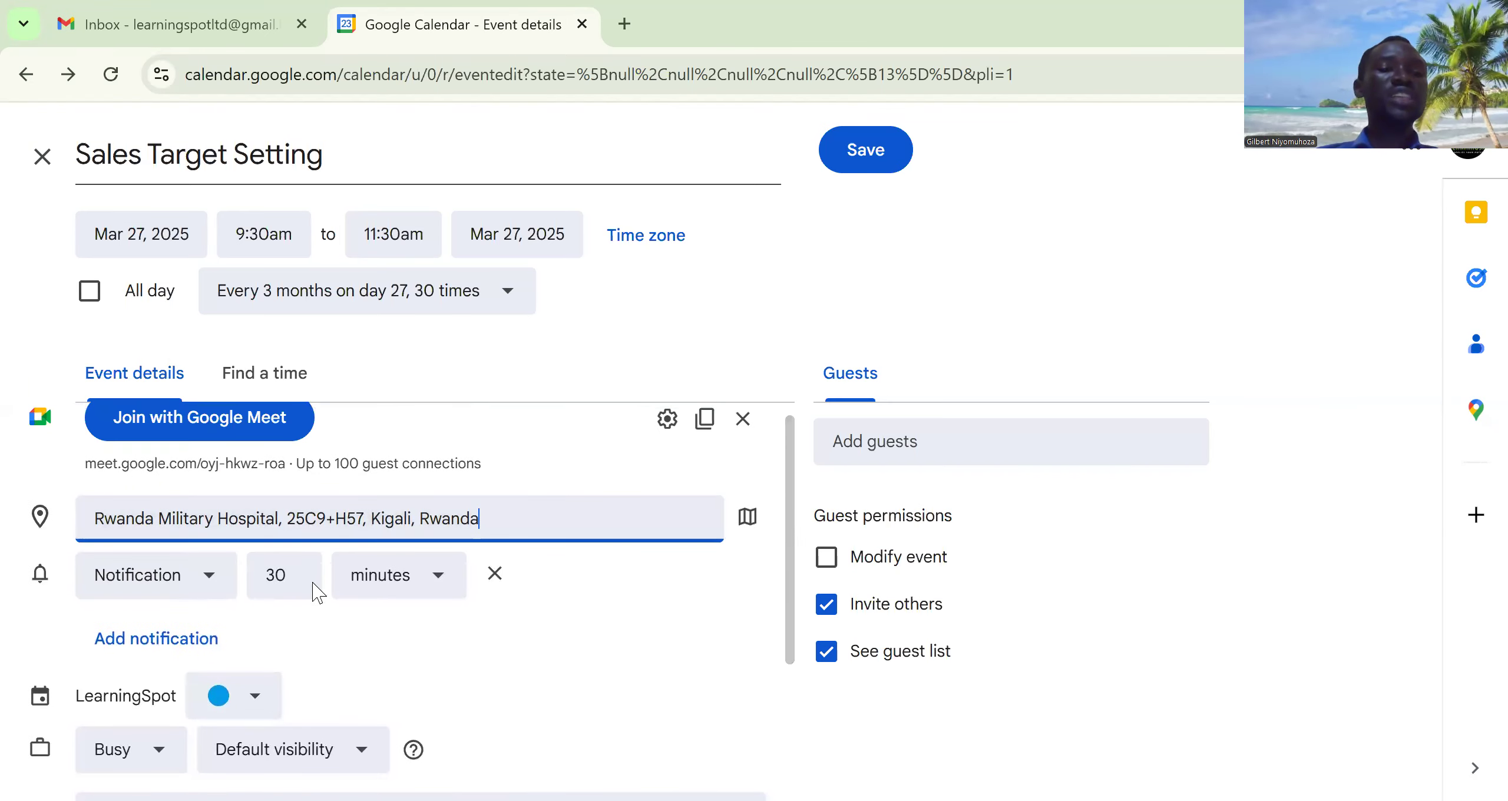
left_click(292, 584)
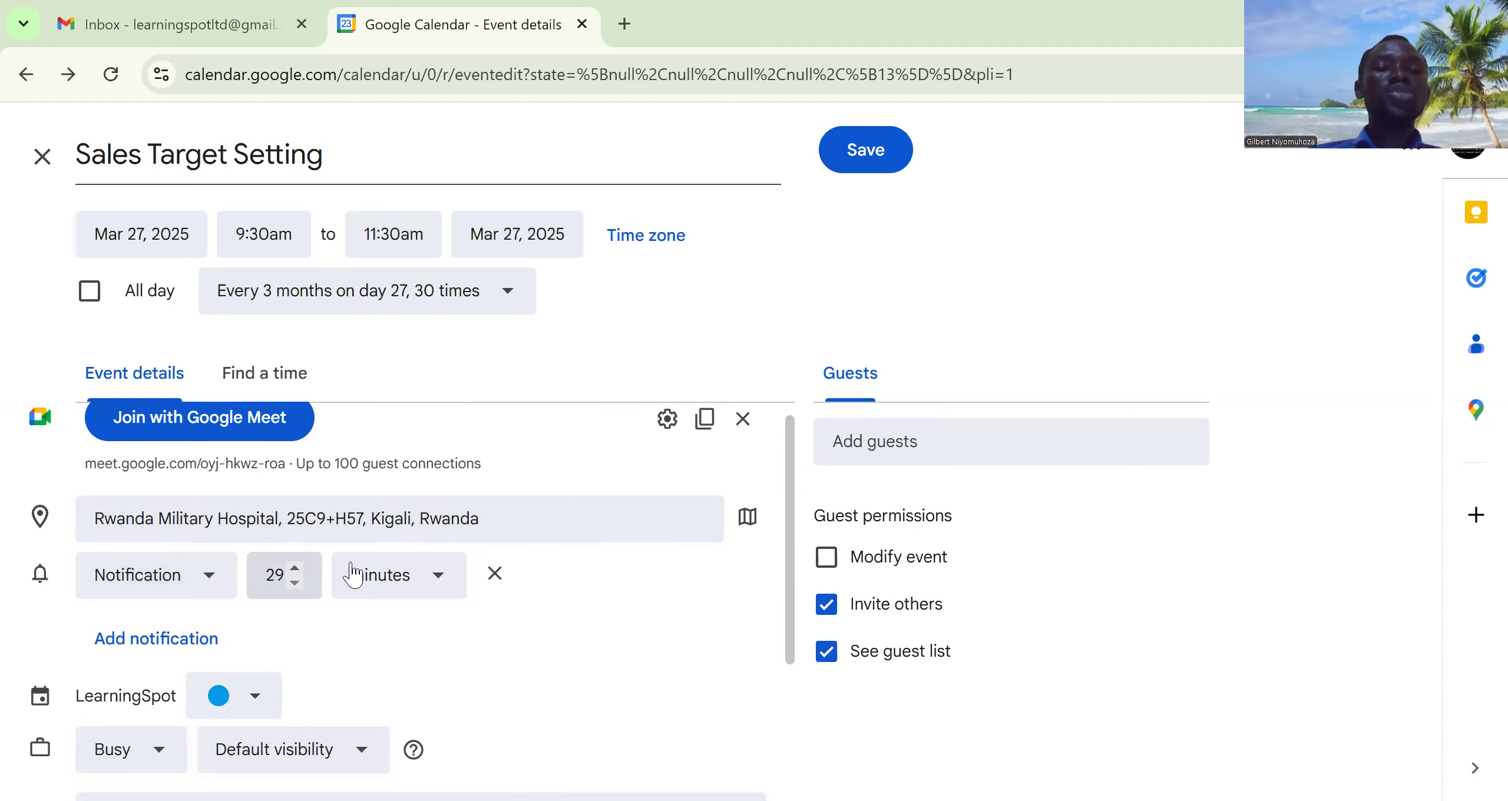
left_click(446, 583)
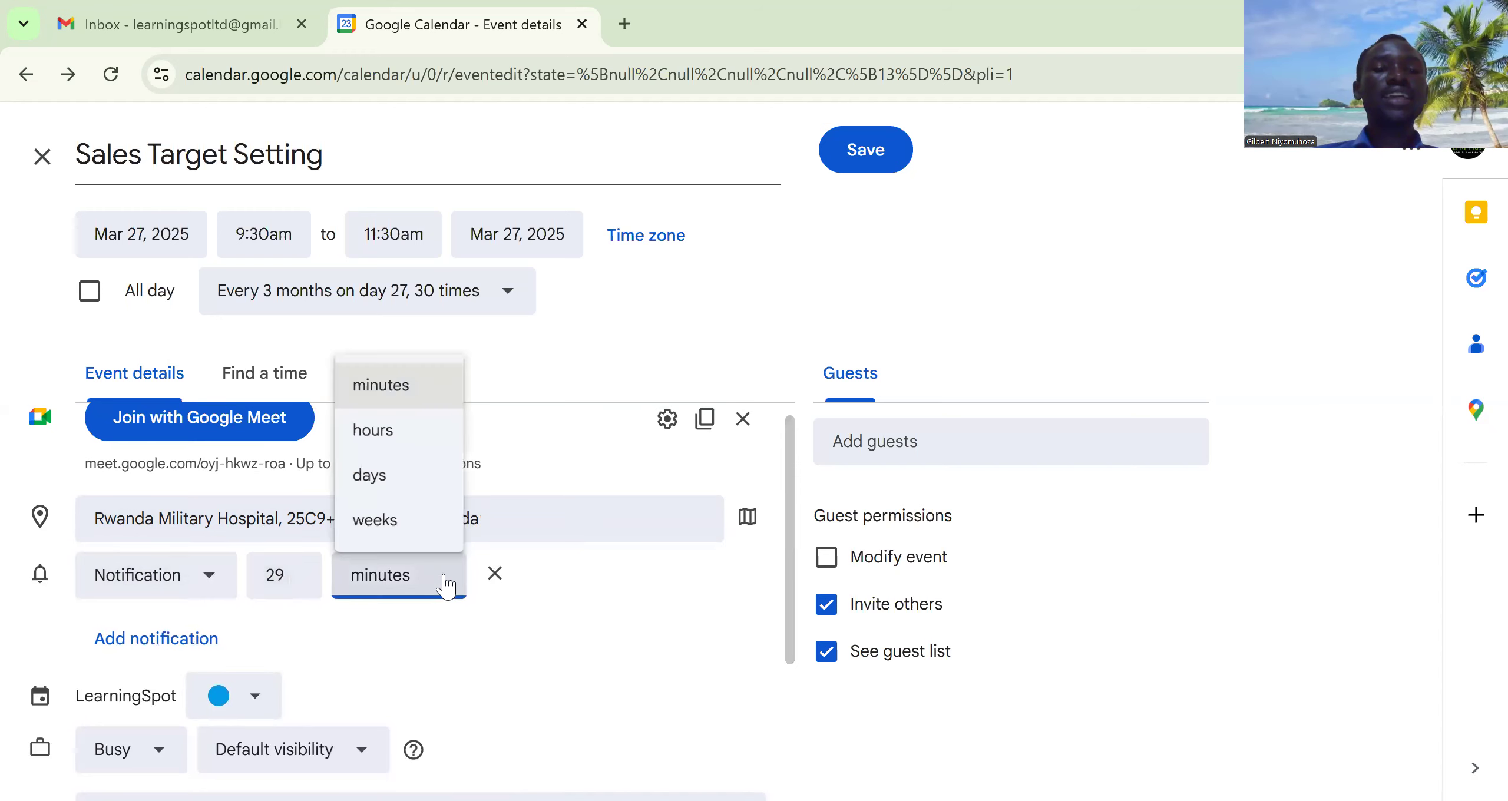
left_click(371, 433)
left_click(287, 580)
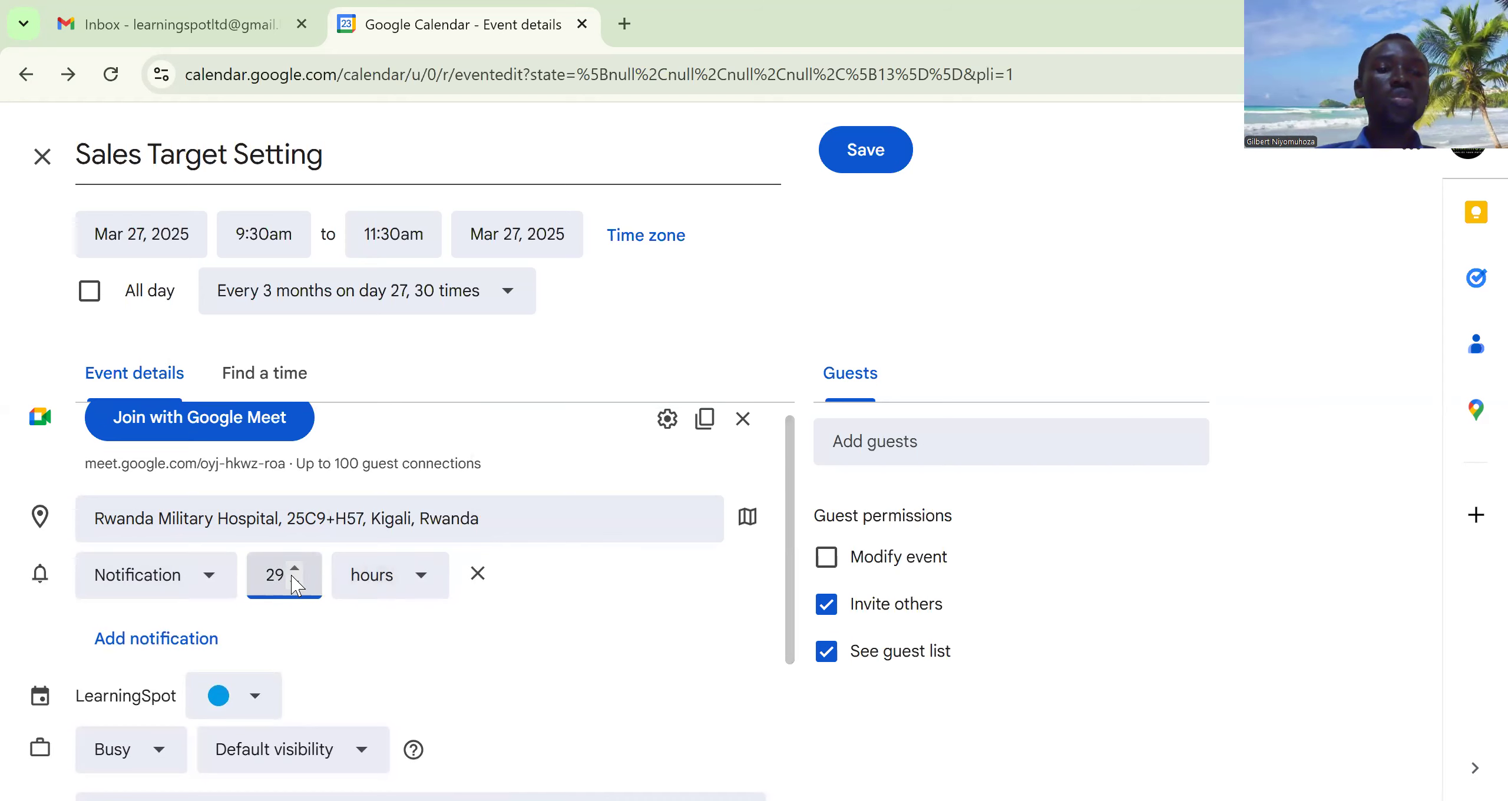
triple_click(293, 567)
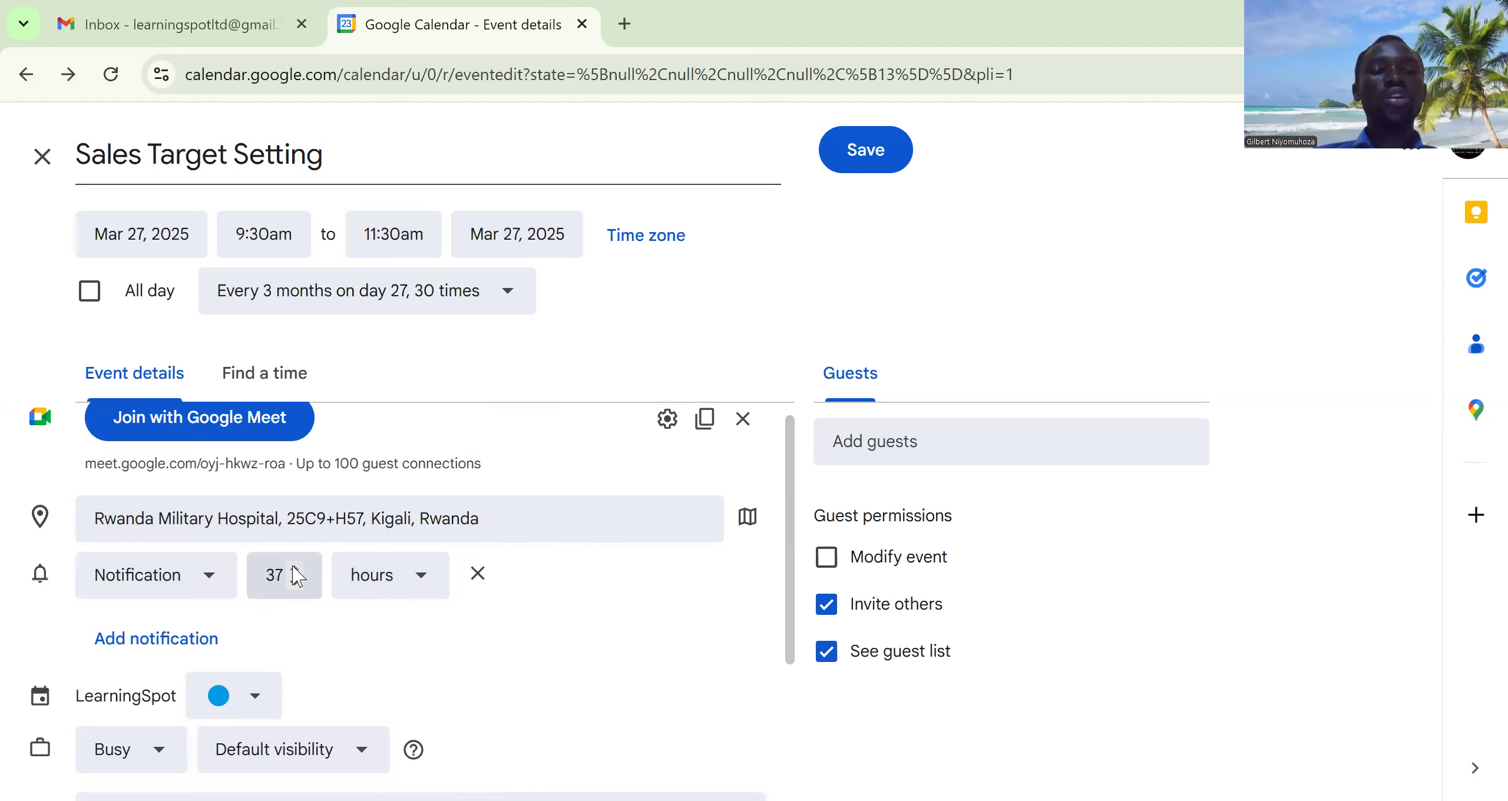
double_click(276, 574)
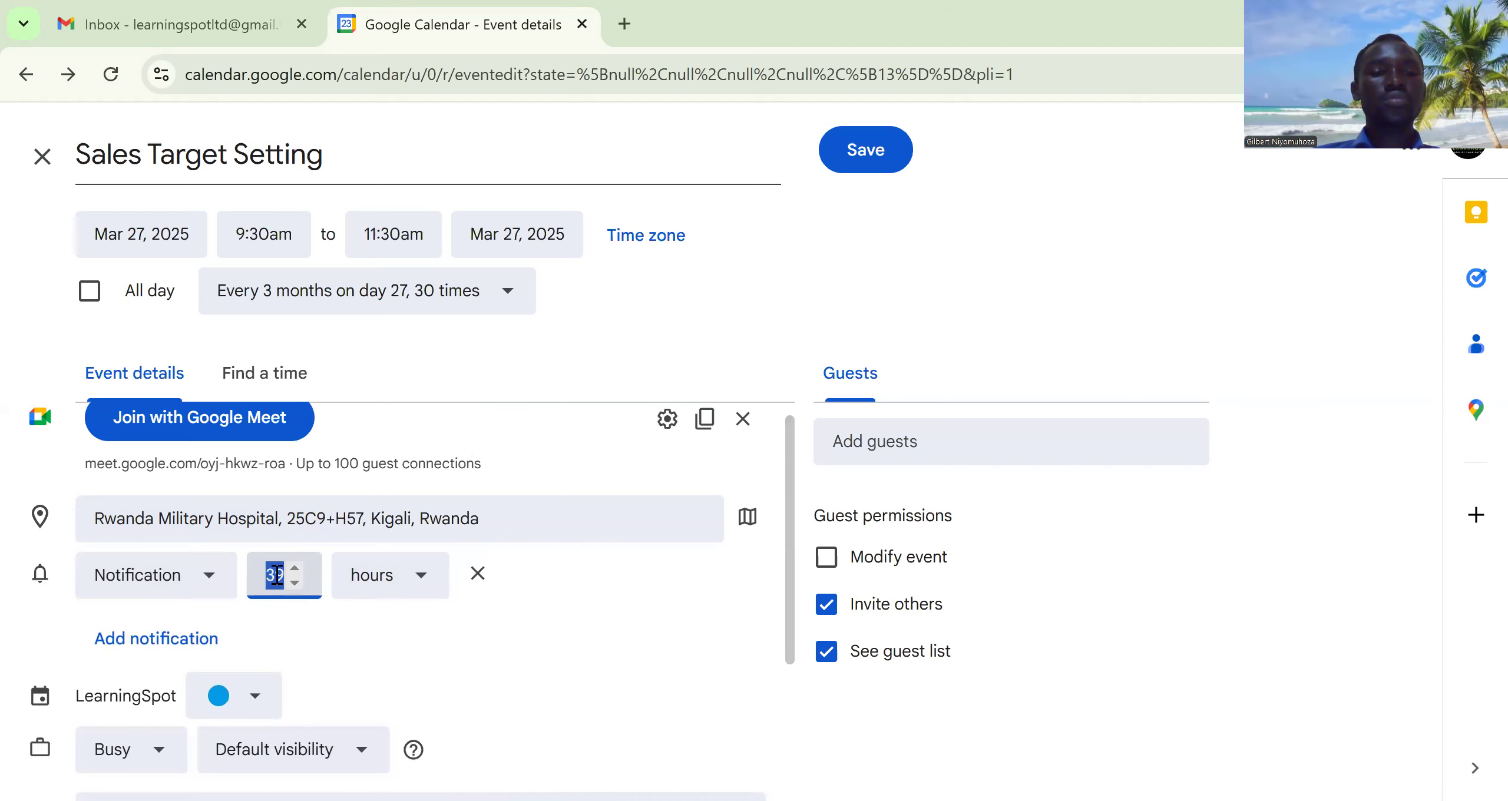
type("0")
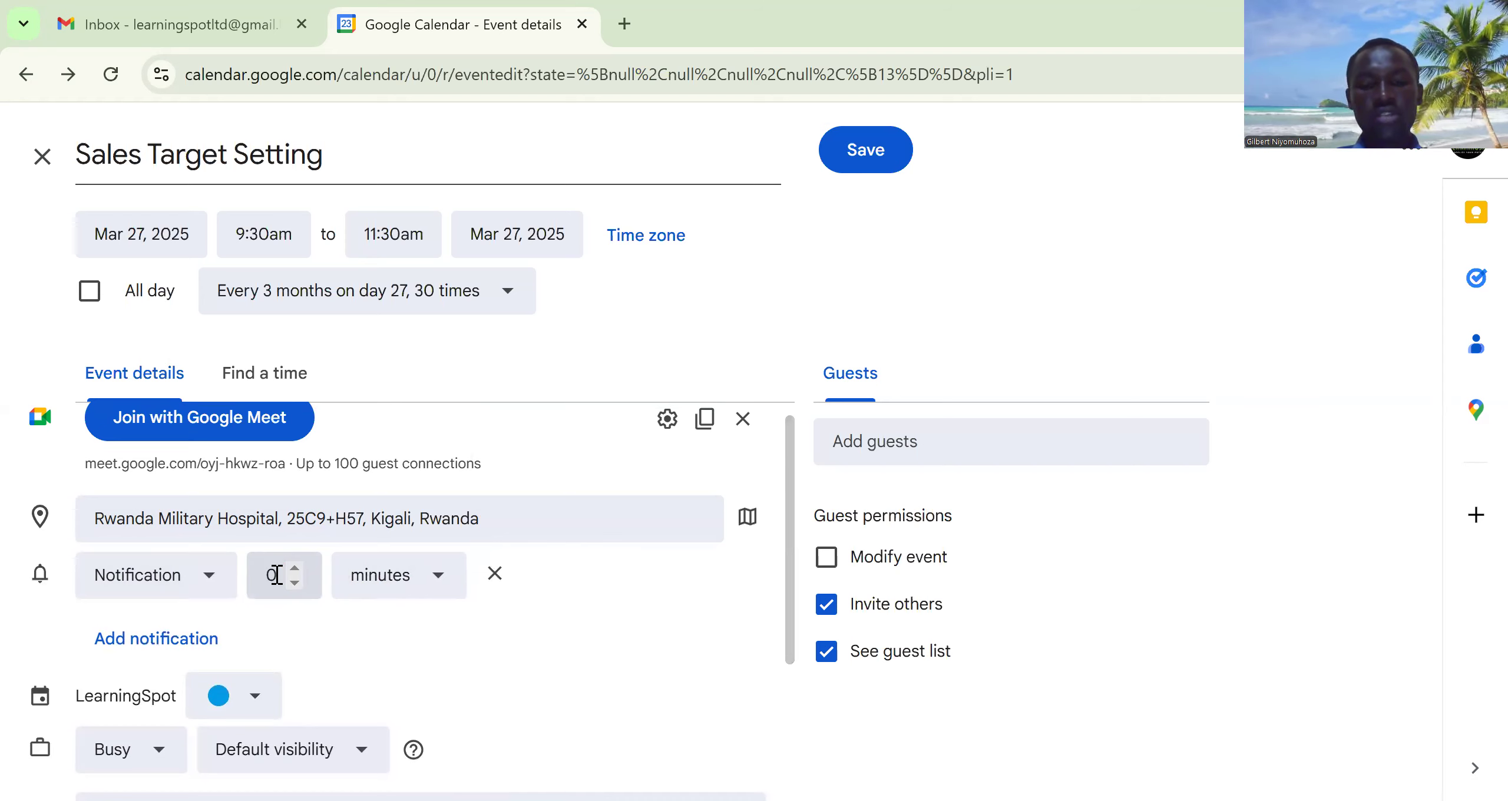
left_click(284, 576)
type("3")
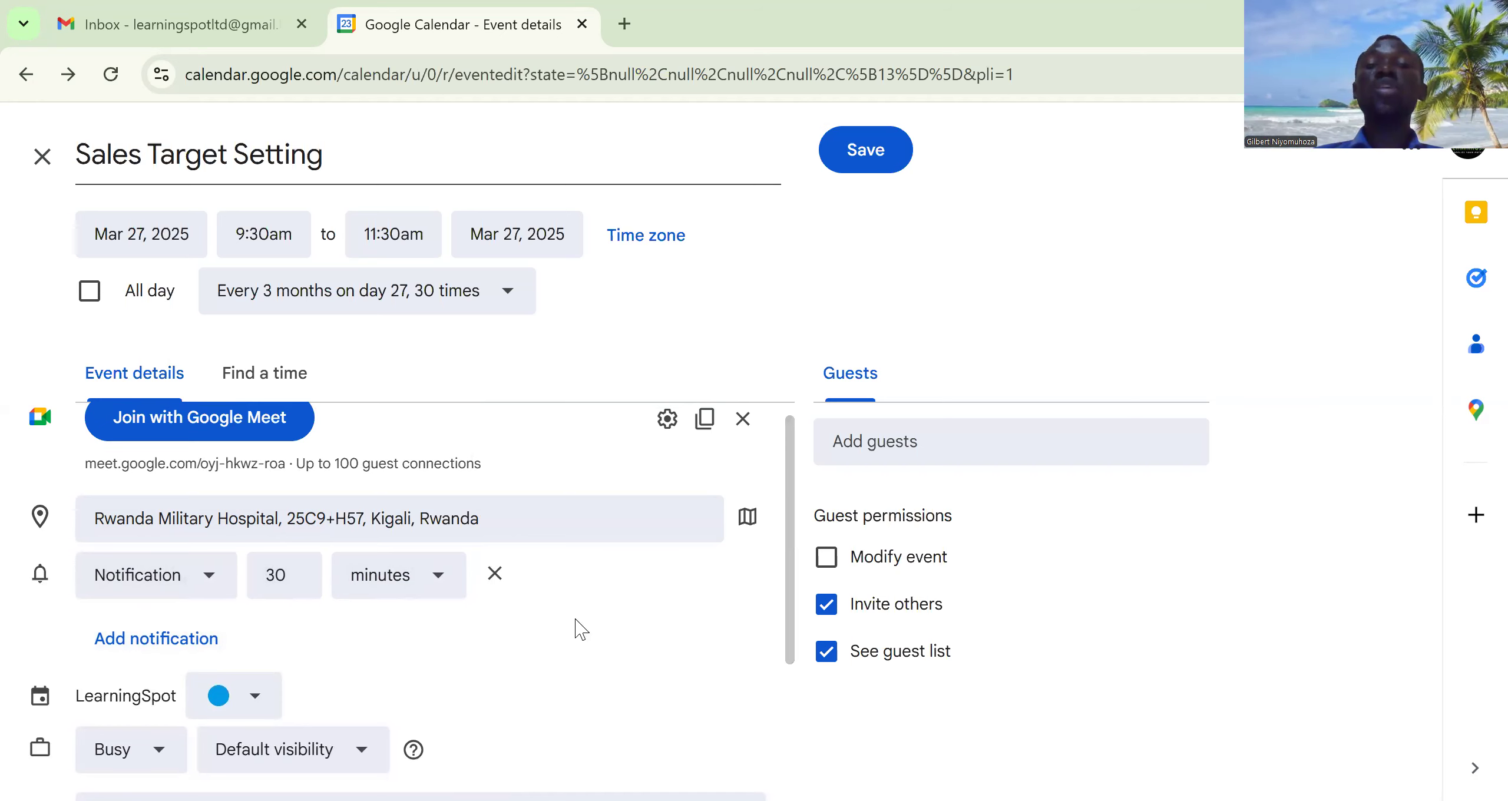
Add a second notification to the event, set to 10 hours before the start.
left_click_drag(792, 607, 788, 657)
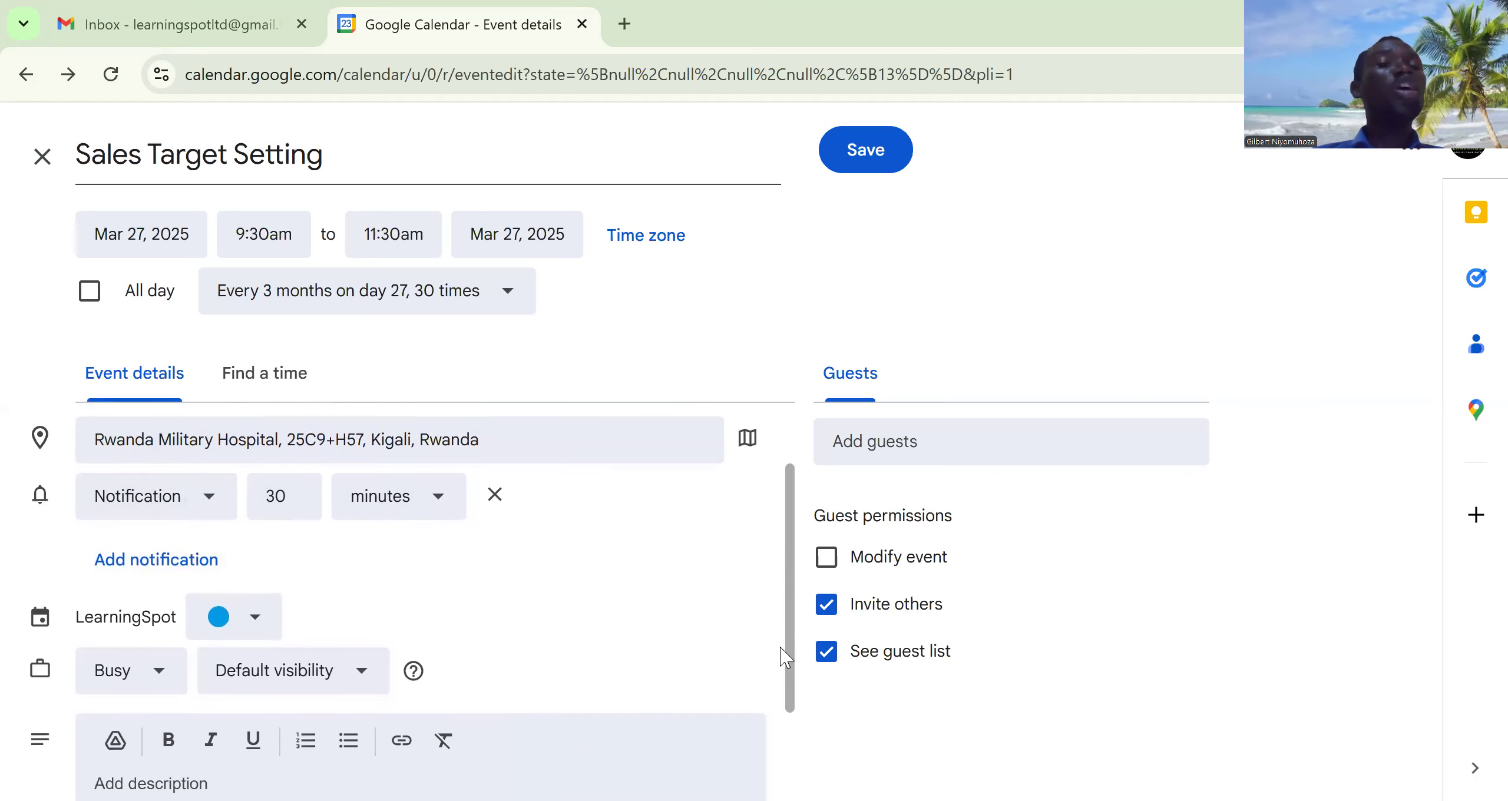
left_click(147, 561)
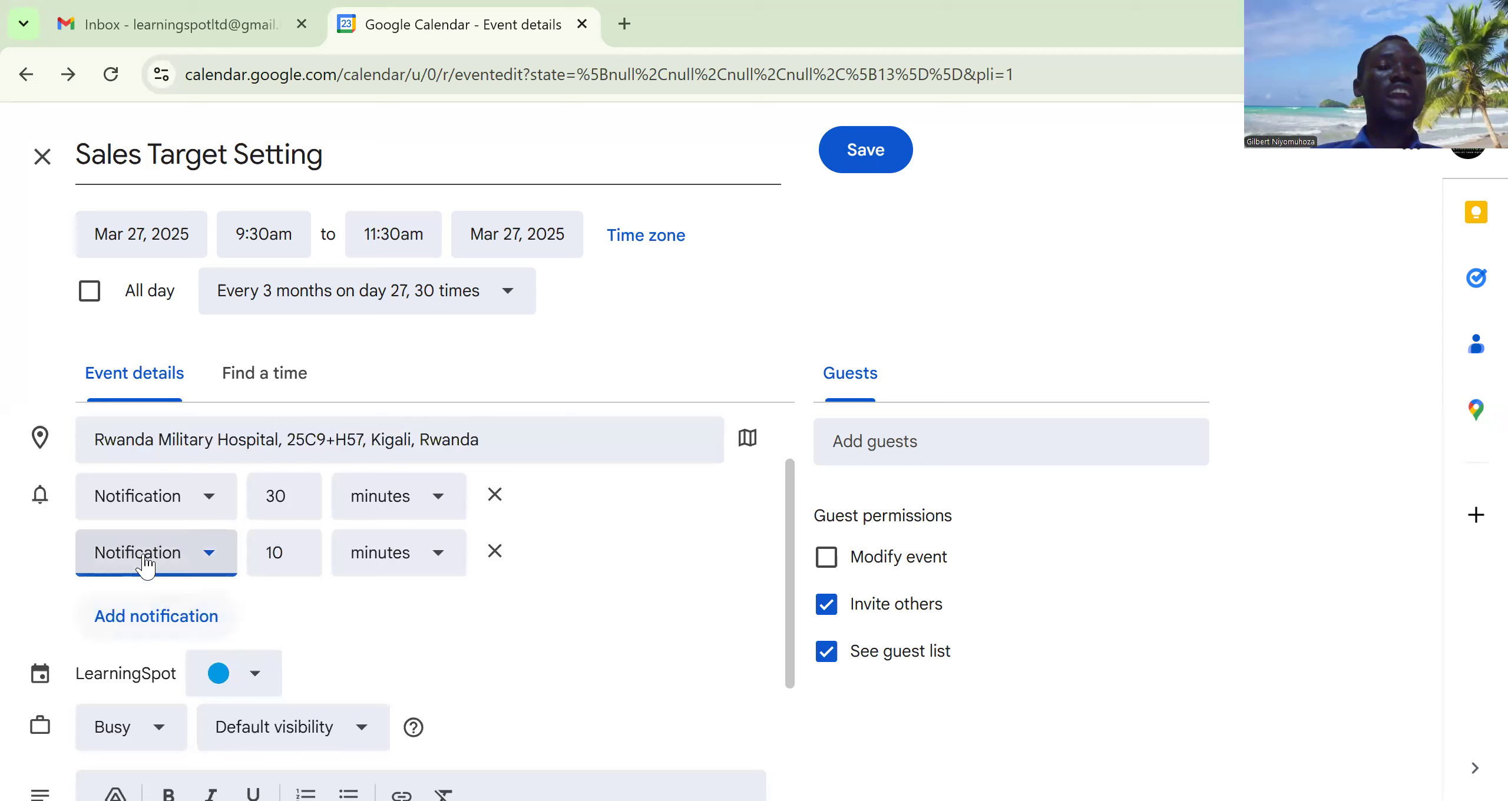
left_click(436, 560)
left_click(371, 406)
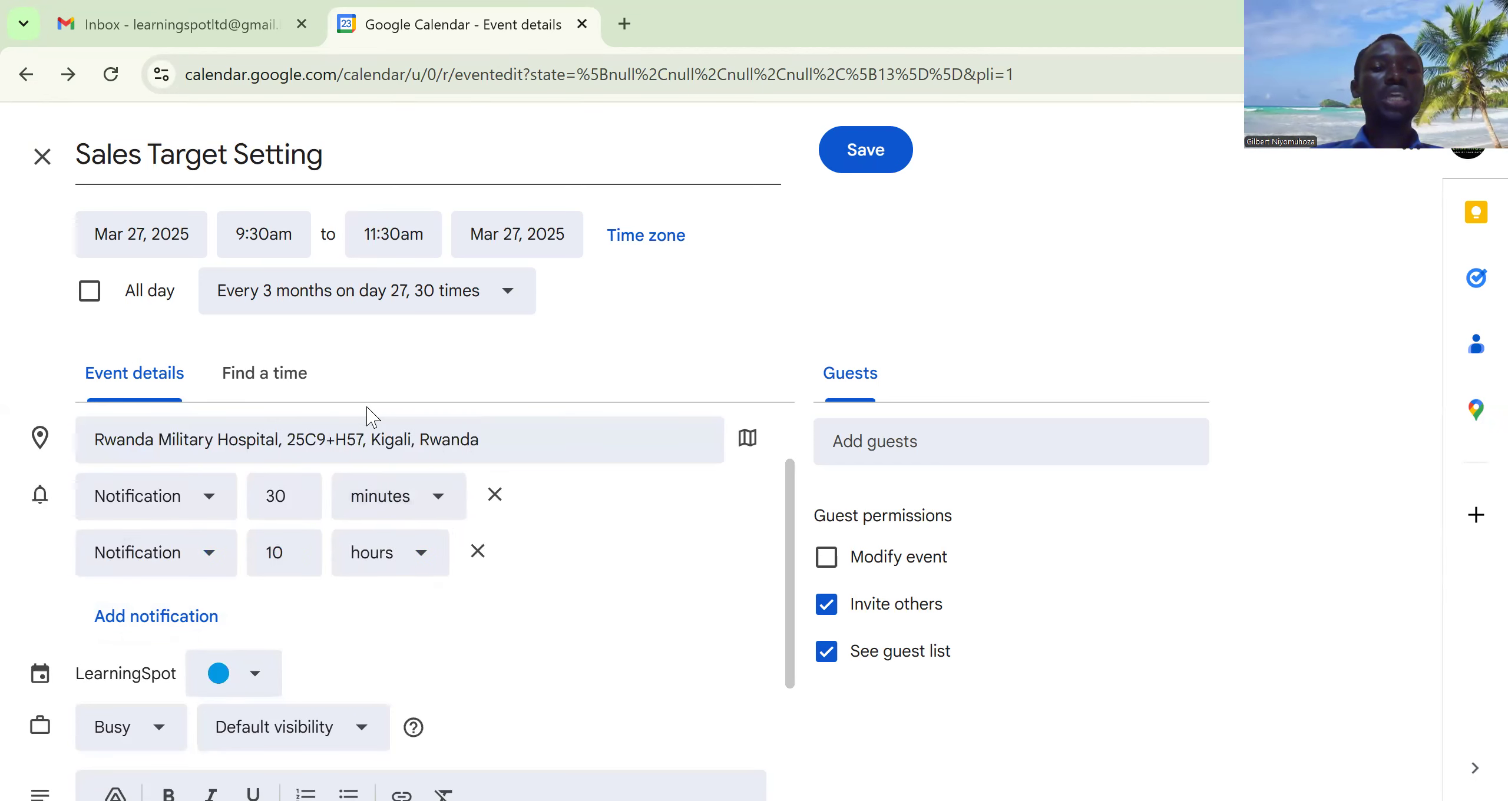
Add a third notification to the event, set to 2 weeks before the start.
left_click(177, 628)
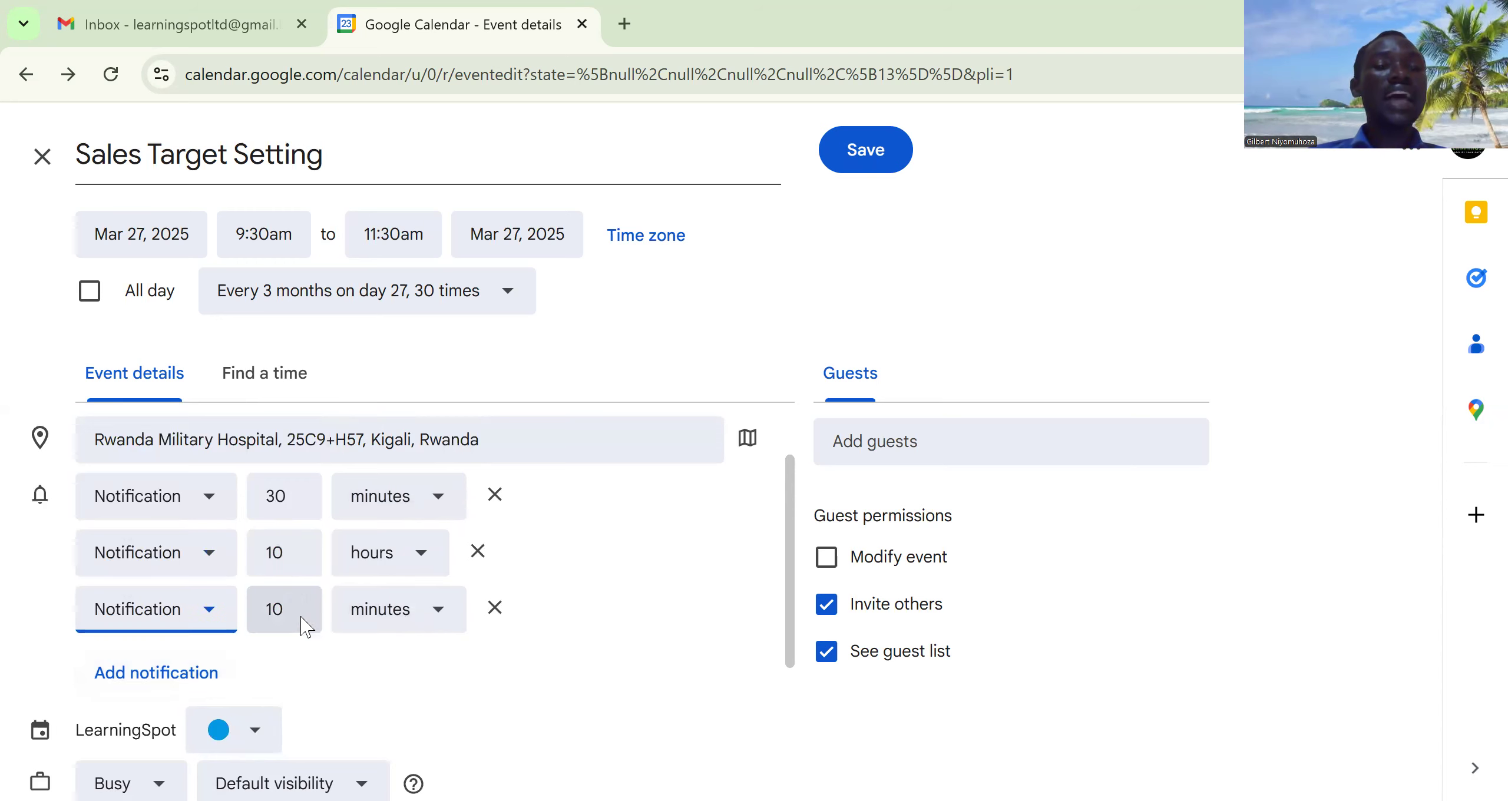
left_click(439, 622)
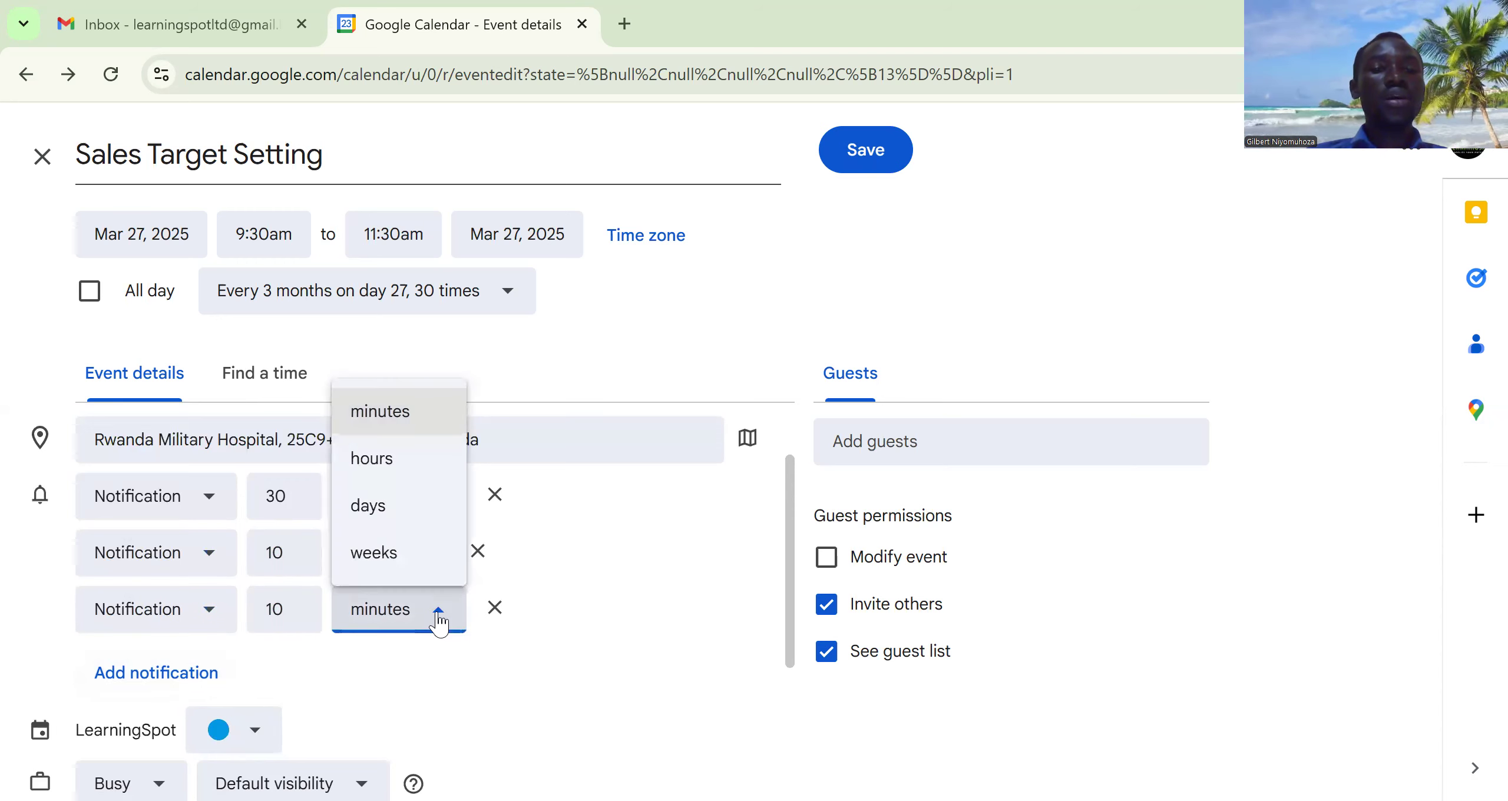
left_click(387, 565)
left_click(281, 609)
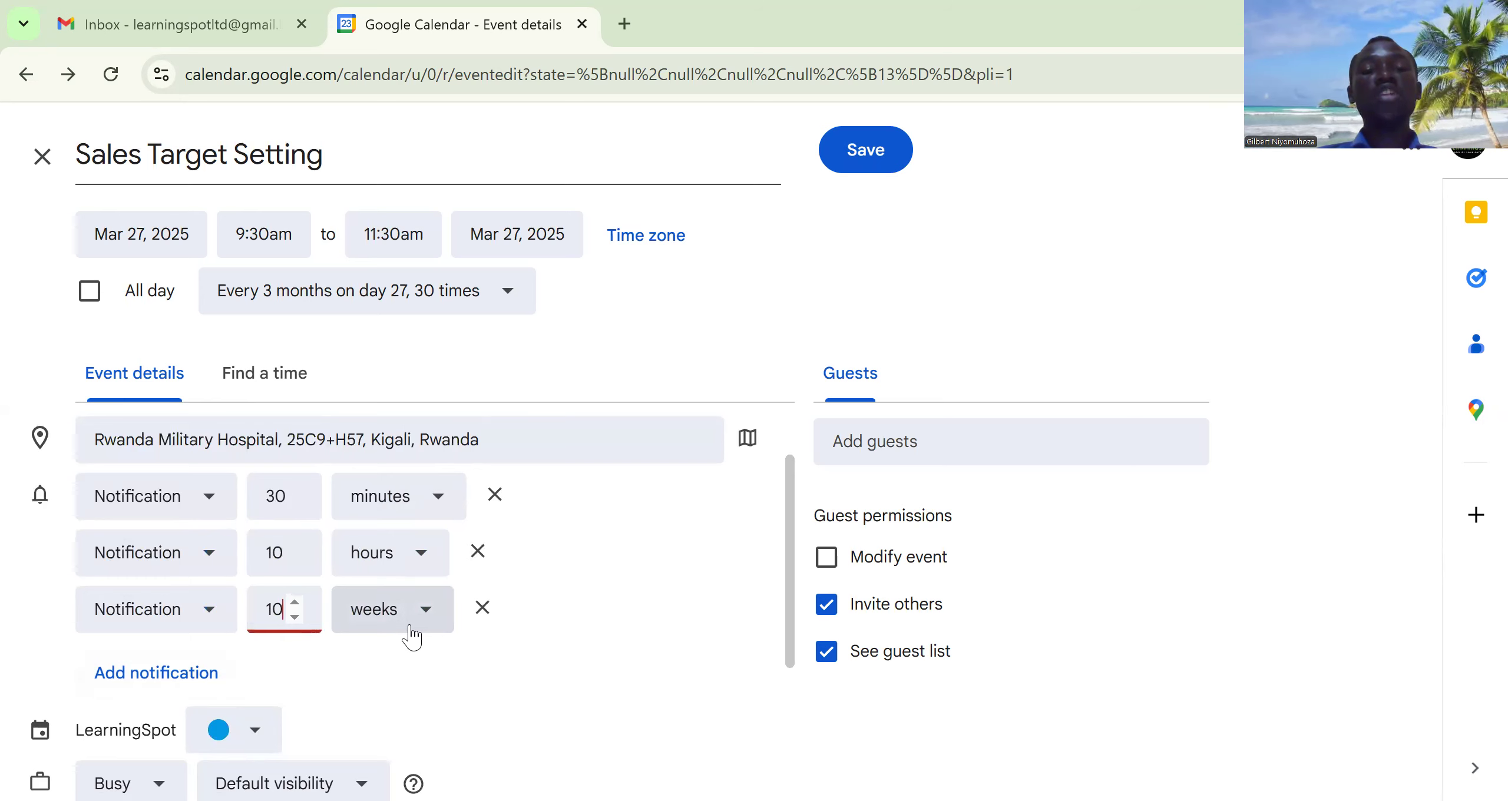
double_click(271, 610)
key("BackSpace")
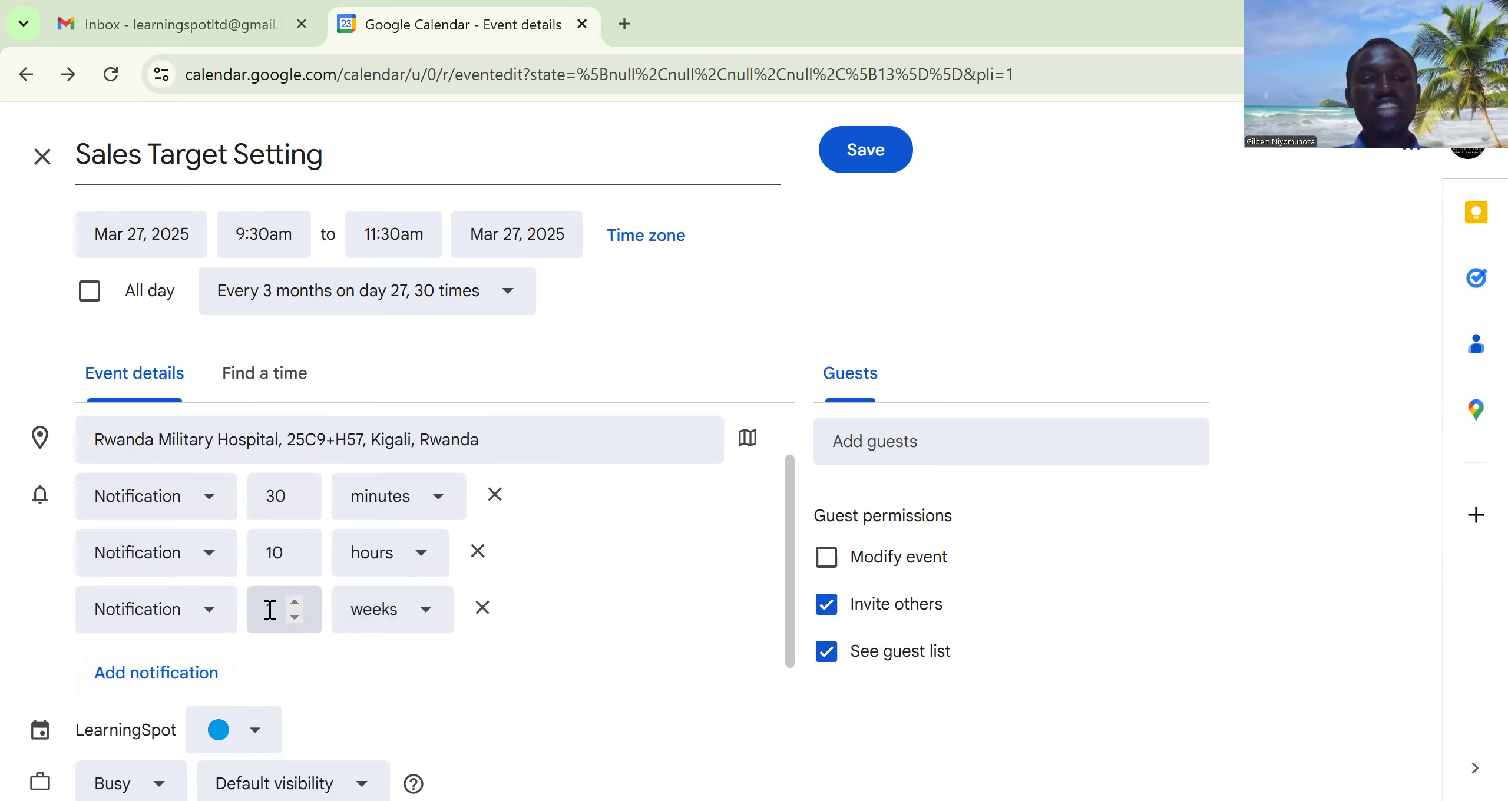
type("1")
left_click(302, 604)
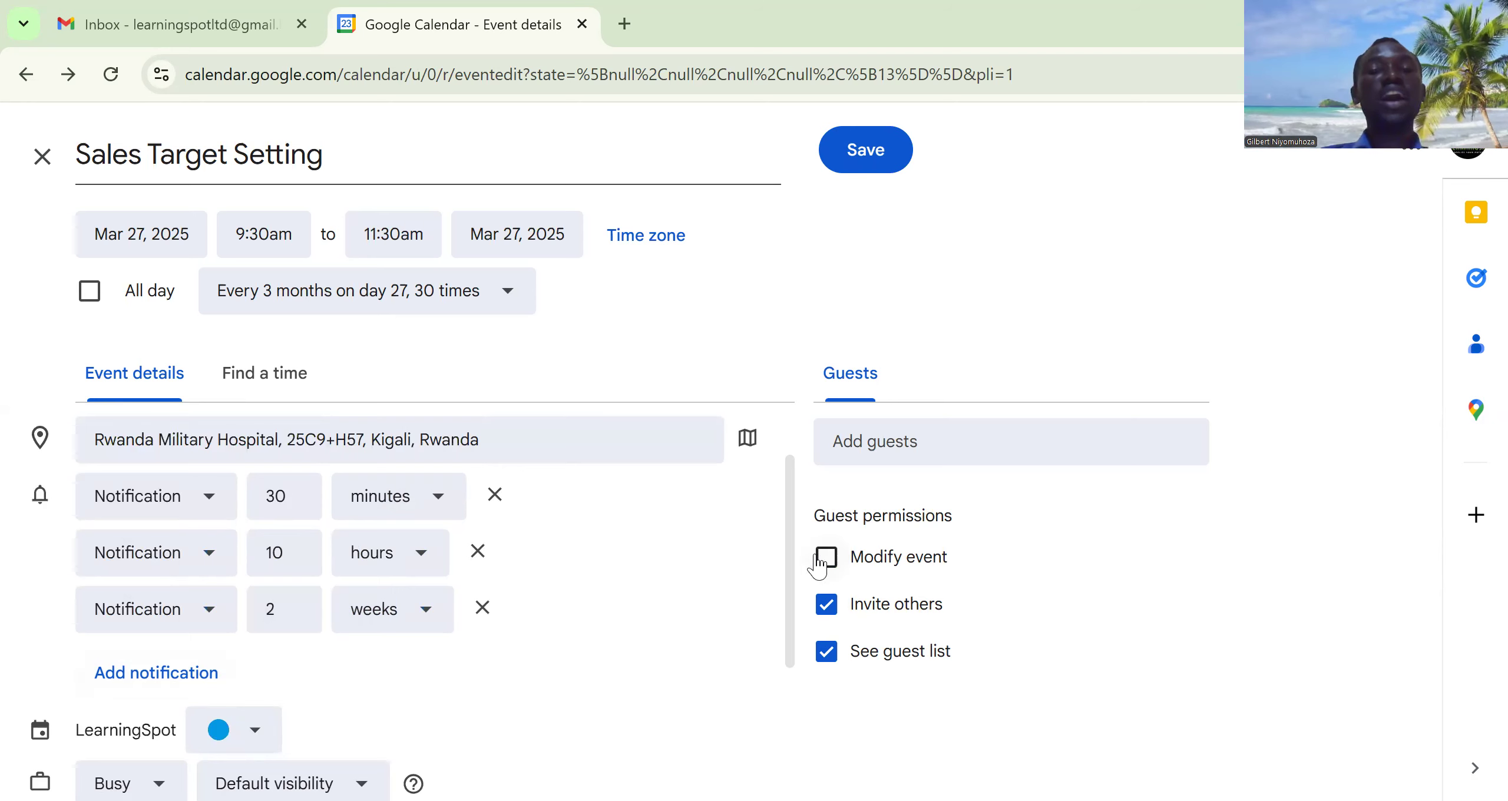
Enter the event description "Hello Team," followed by "This is" on a new line.
left_click_drag(791, 536, 772, 710)
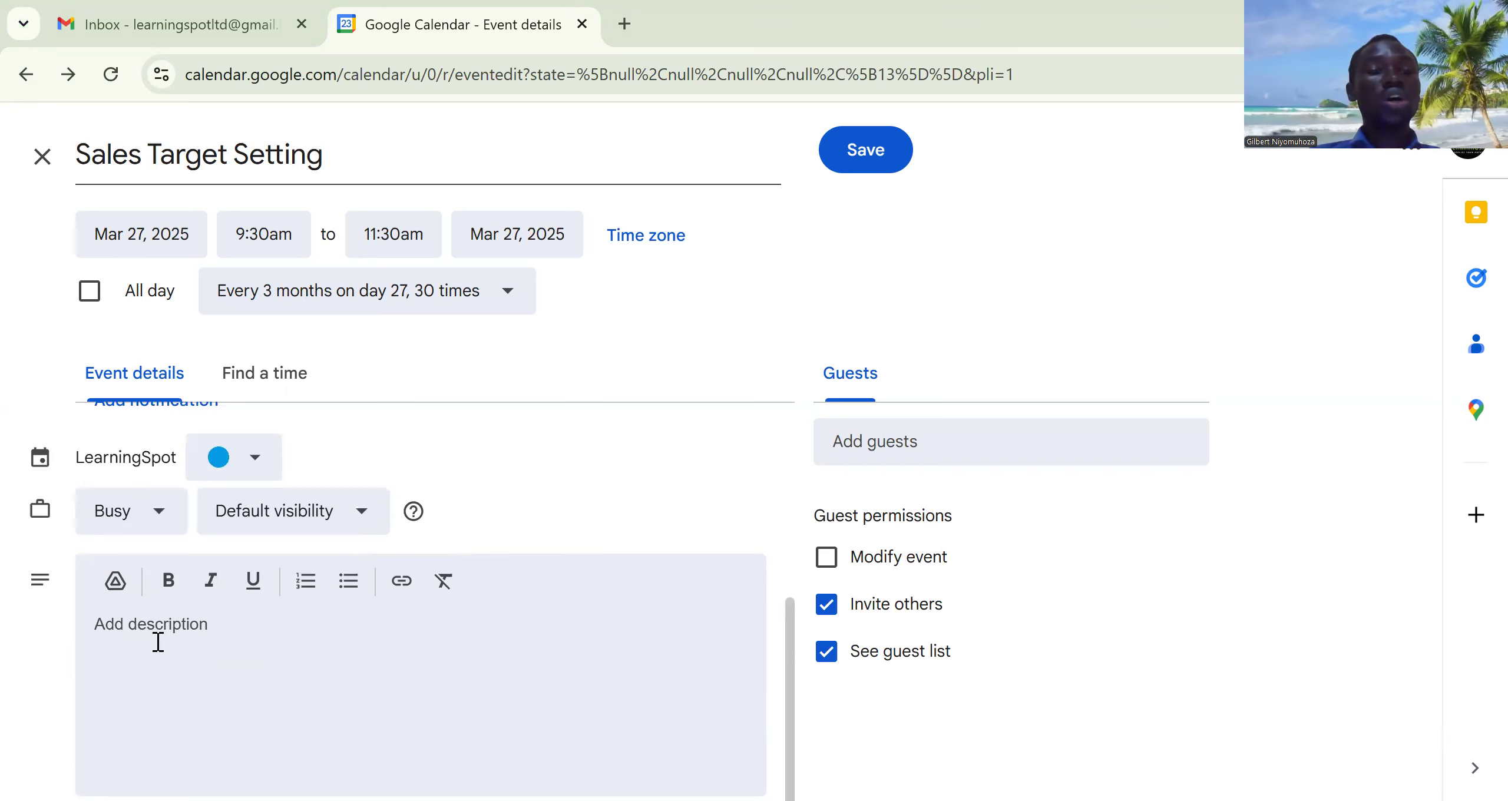
type("Hello Team,")
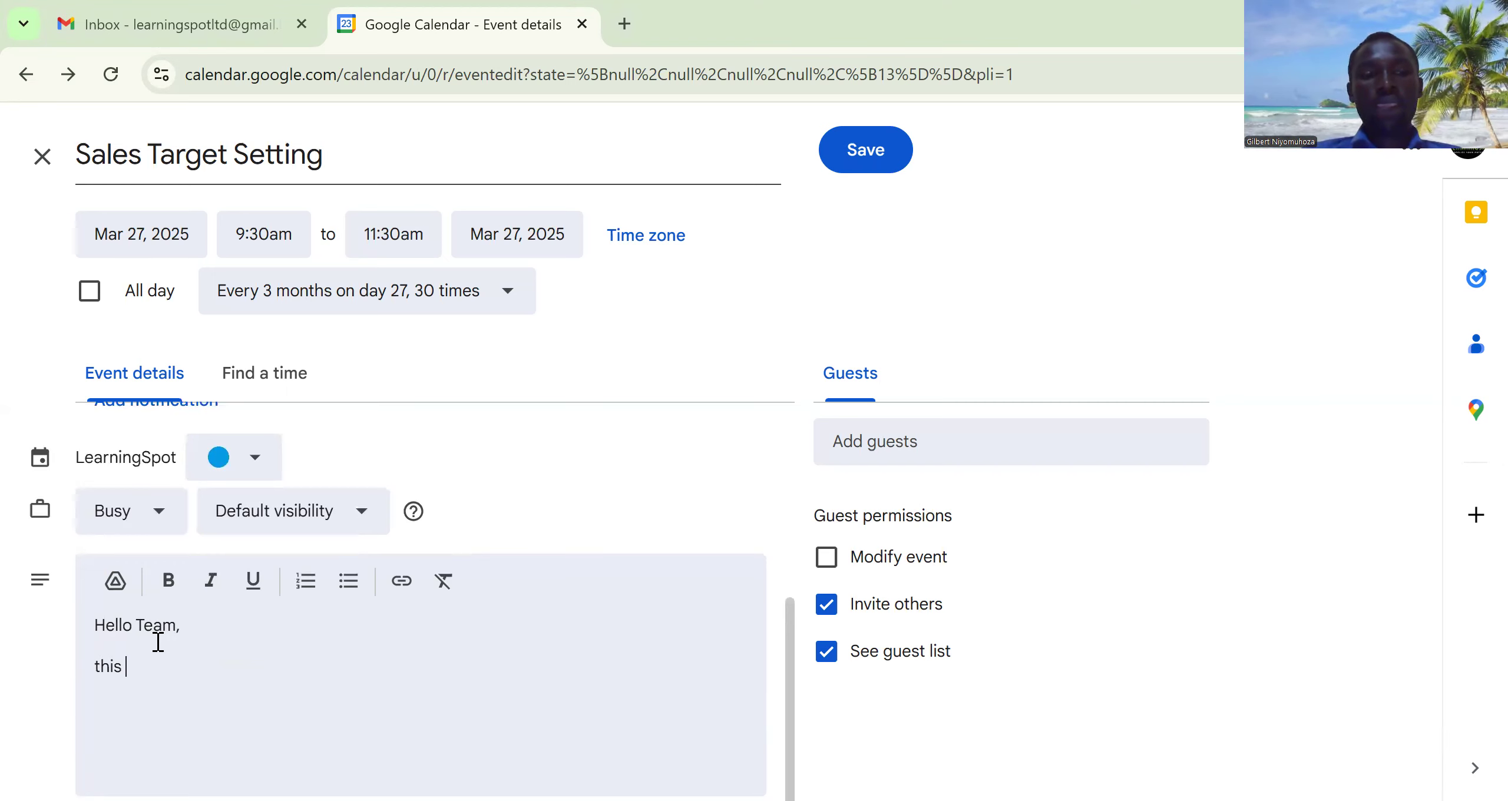
type("akd")
key("BackSpace")
key("BackSpace")
key("BackSpace")
key("BackSpace")
key("BackSpace")
key("BackSpace")
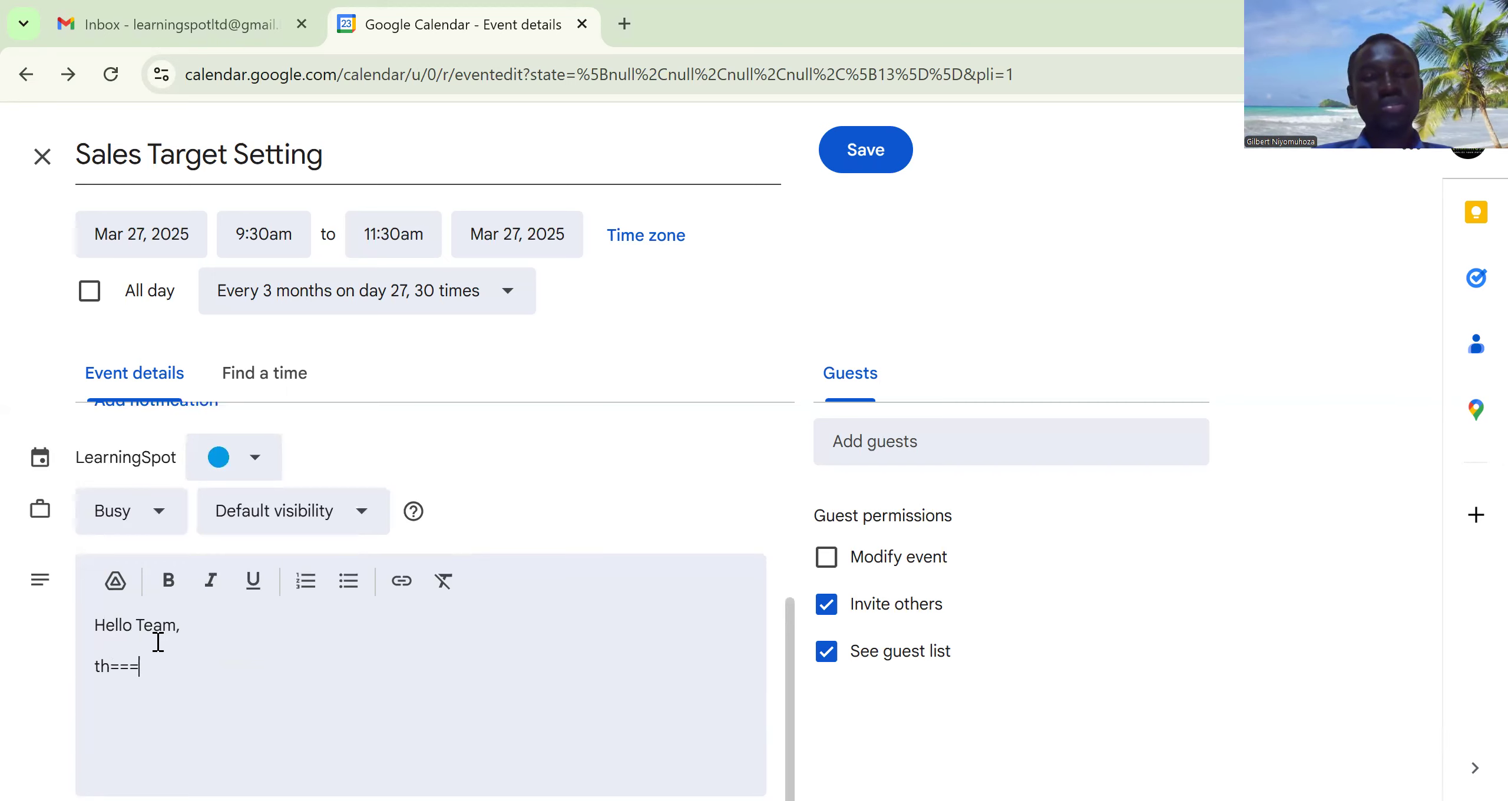
type("This is")
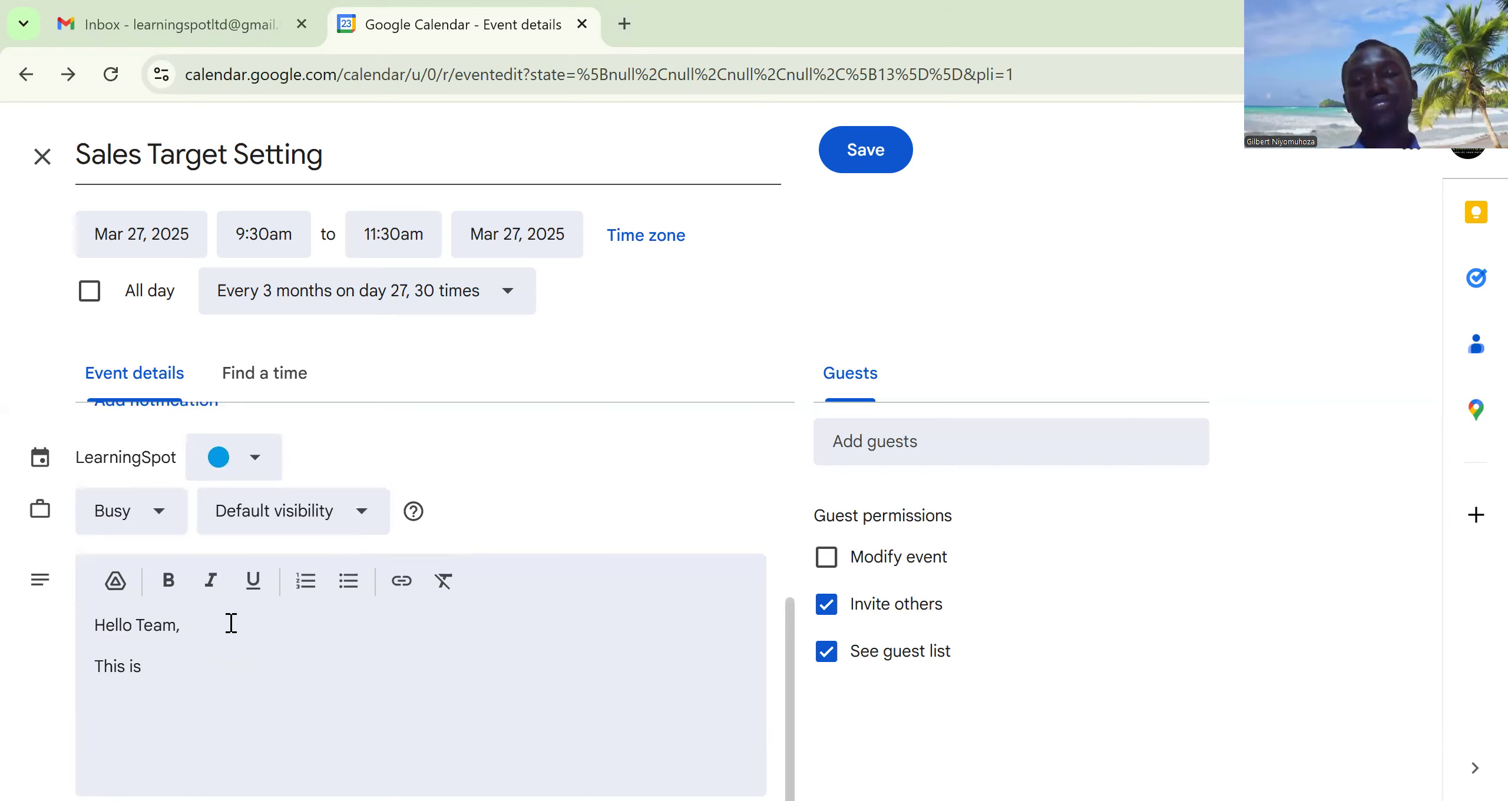
Add the first suggested contact as a guest and grant guests permission to modify the event.
left_click(881, 455)
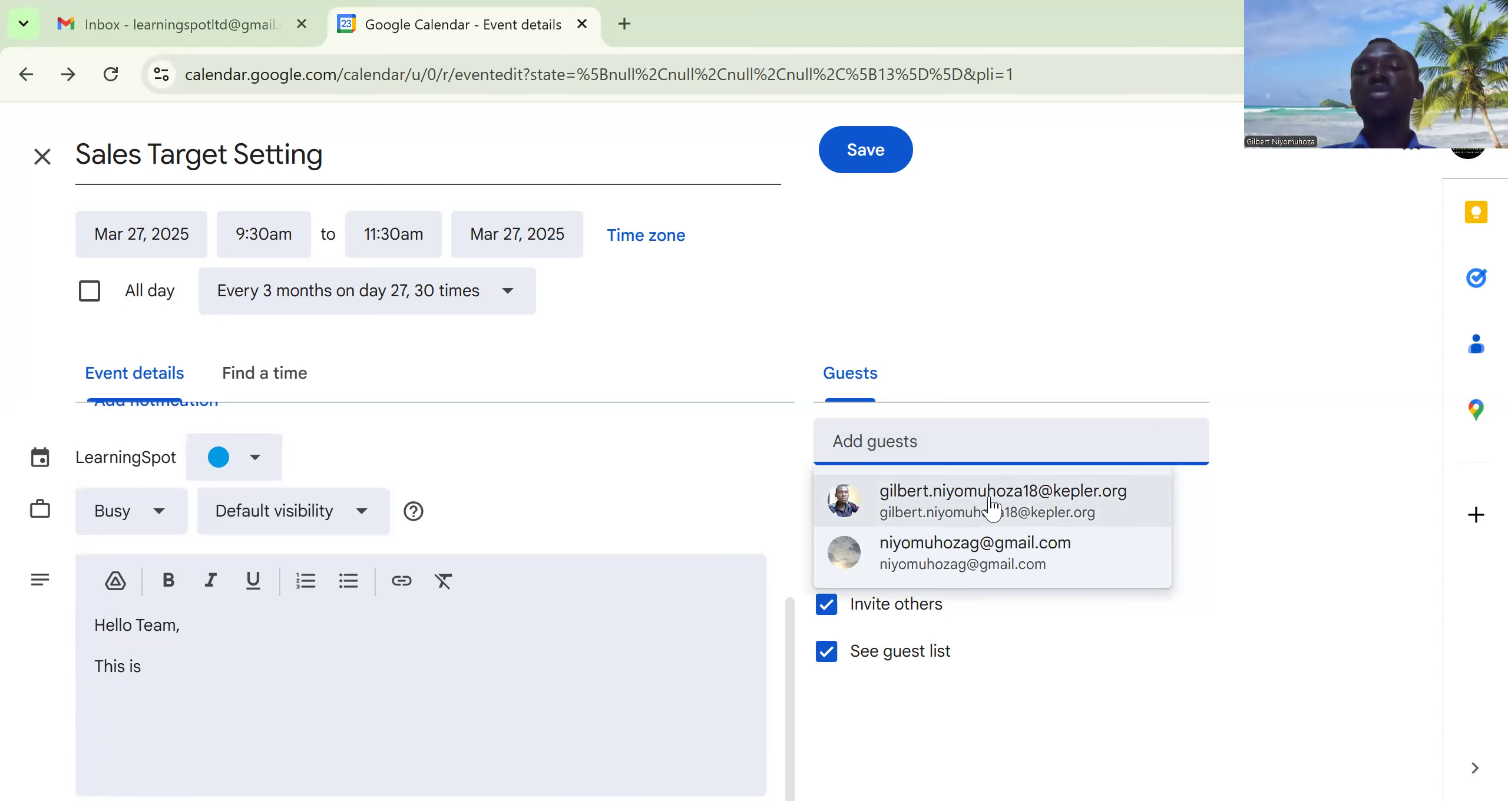
left_click(953, 498)
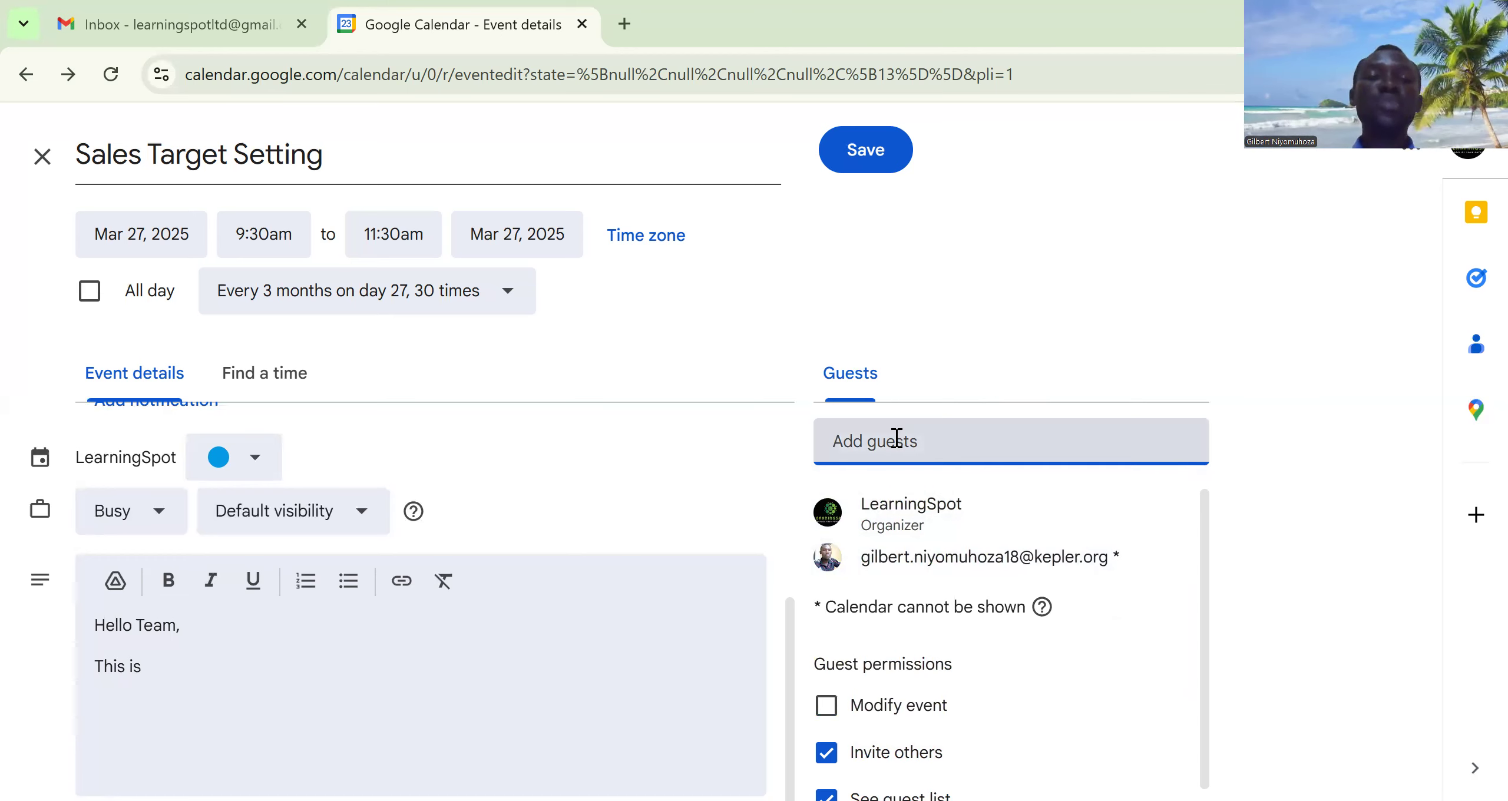
left_click_drag(1206, 602, 1189, 733)
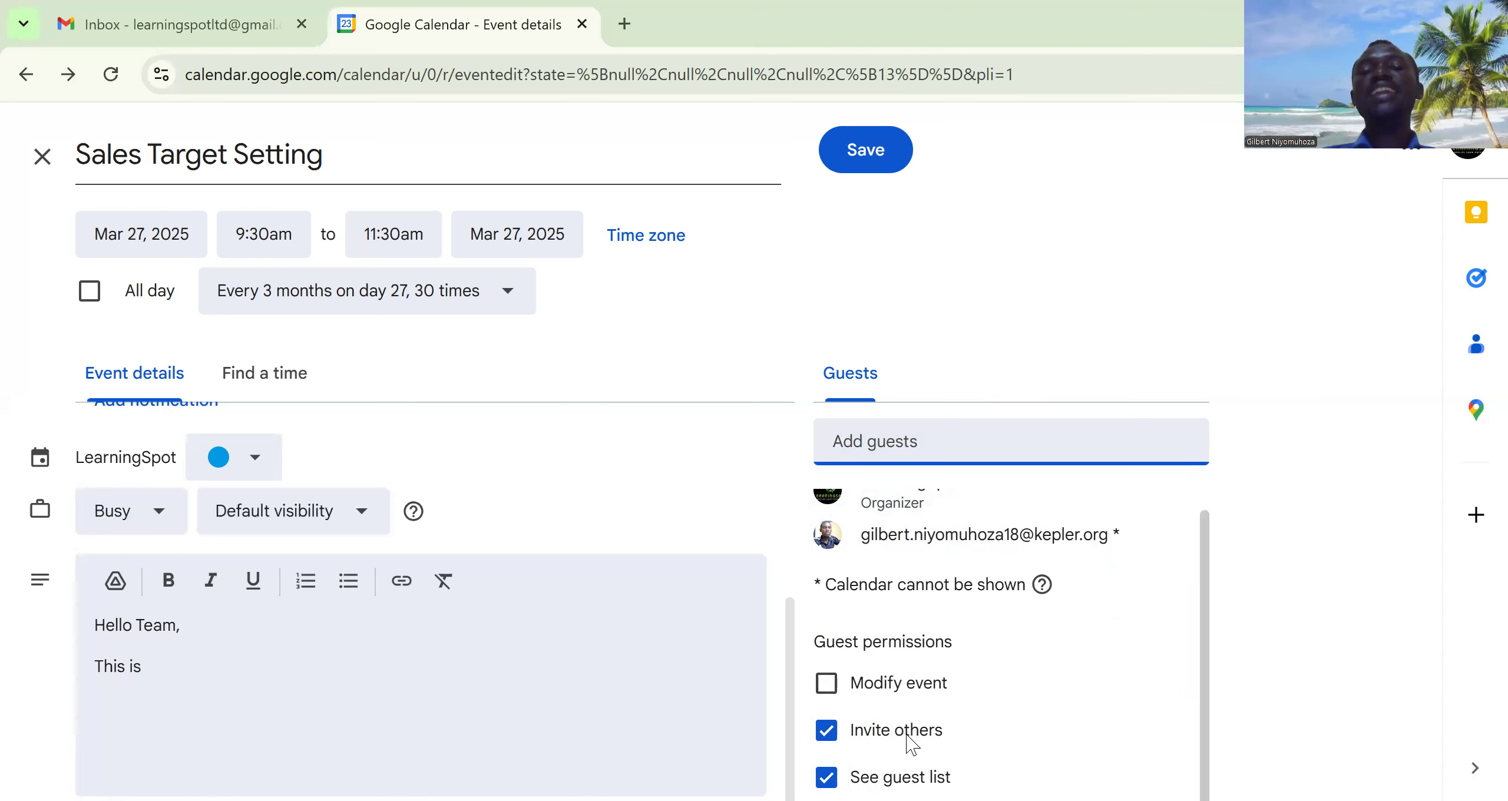
left_click(831, 732)
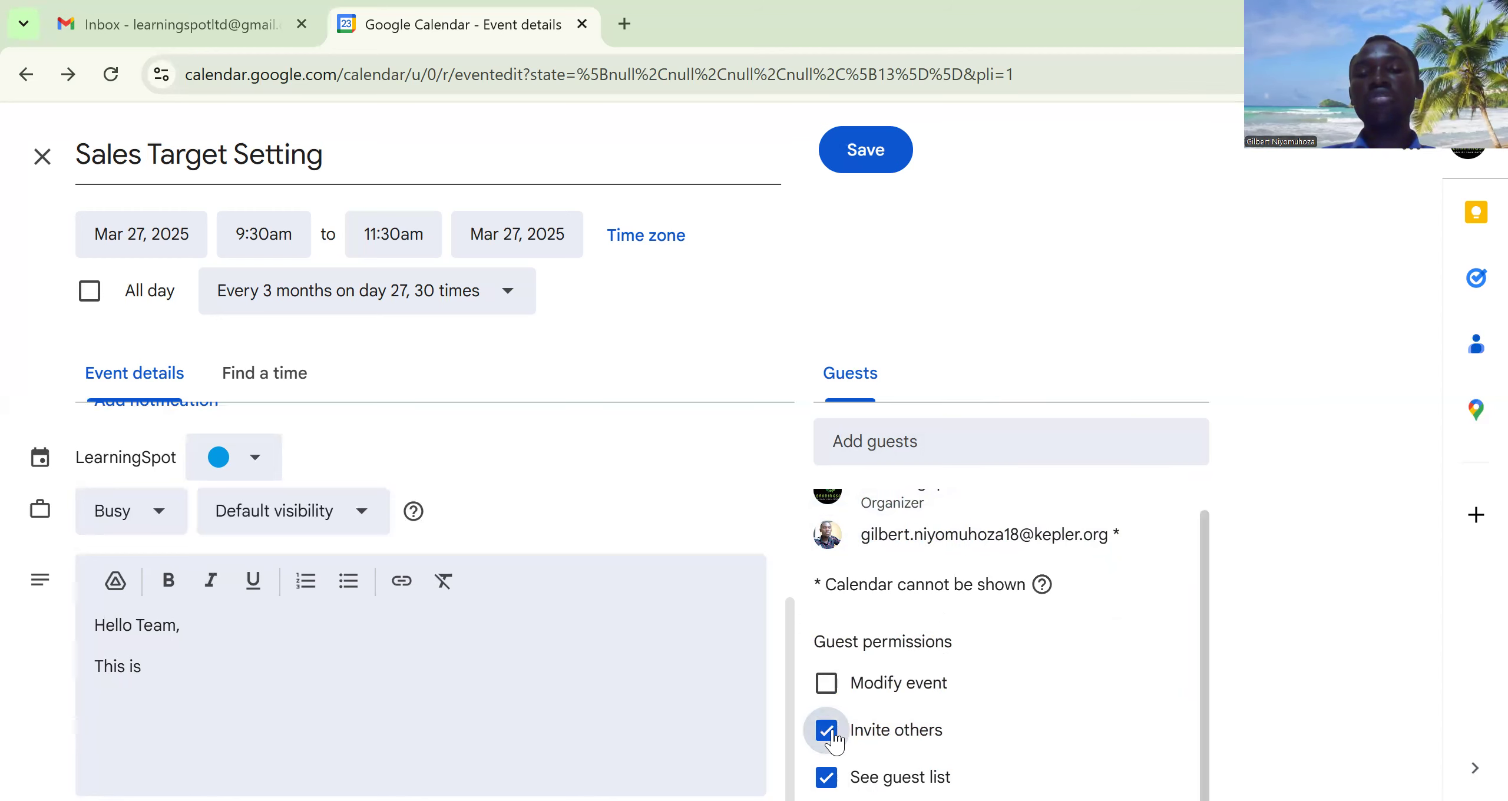
left_click(830, 732)
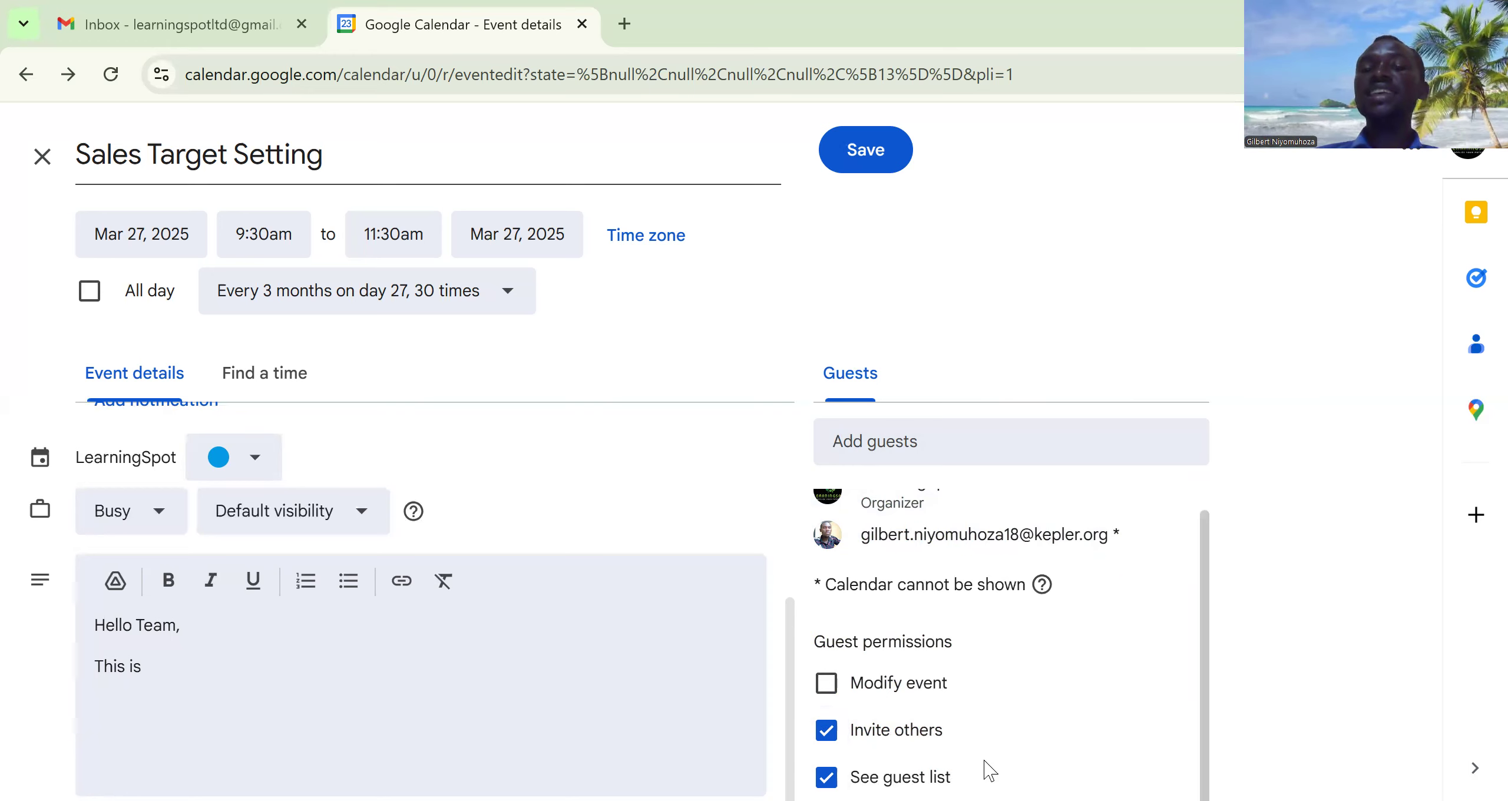
left_click(830, 685)
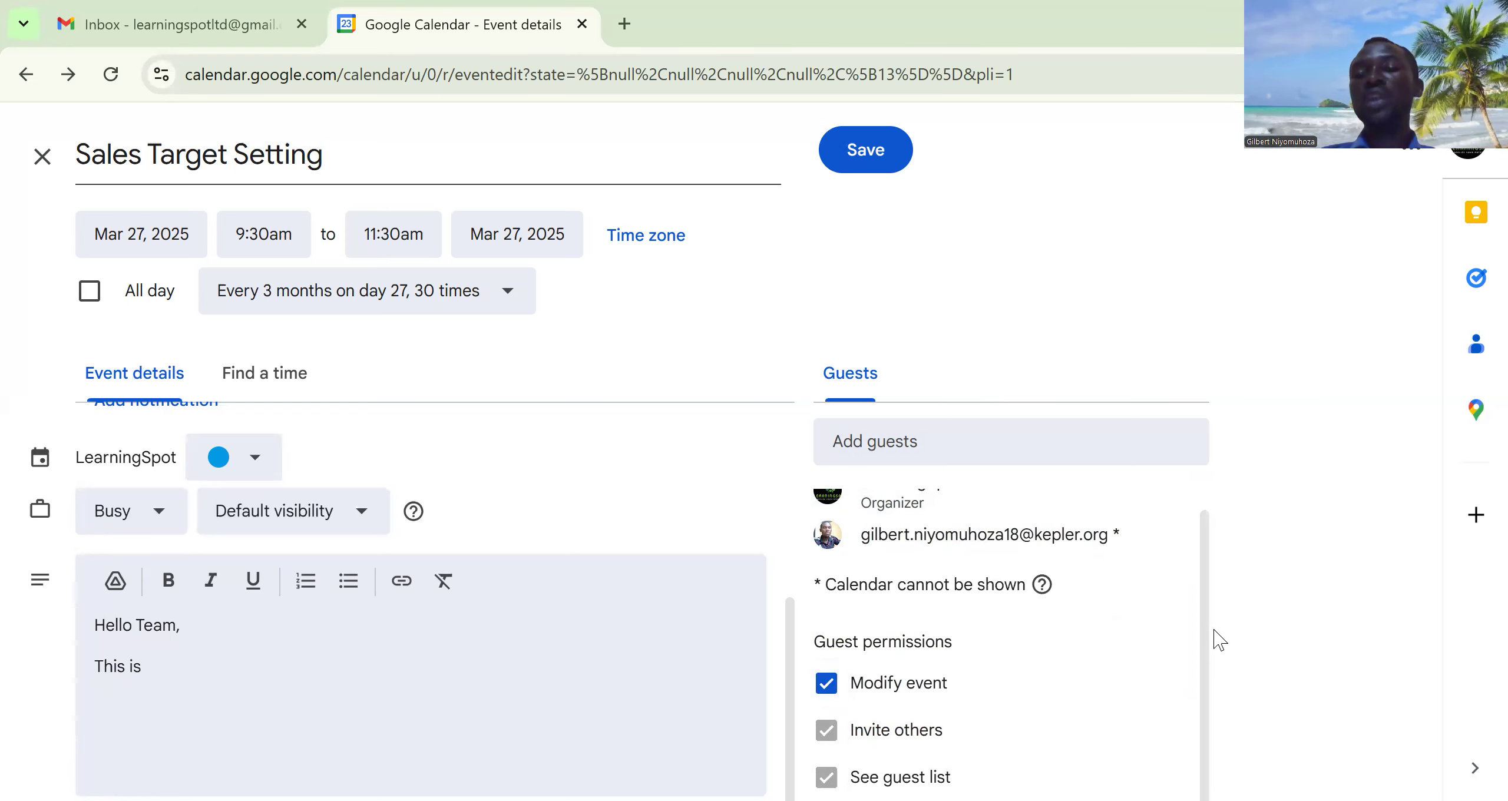
Save the event and send the invitation email to the guest.
scroll(1205, 615, "up", 1)
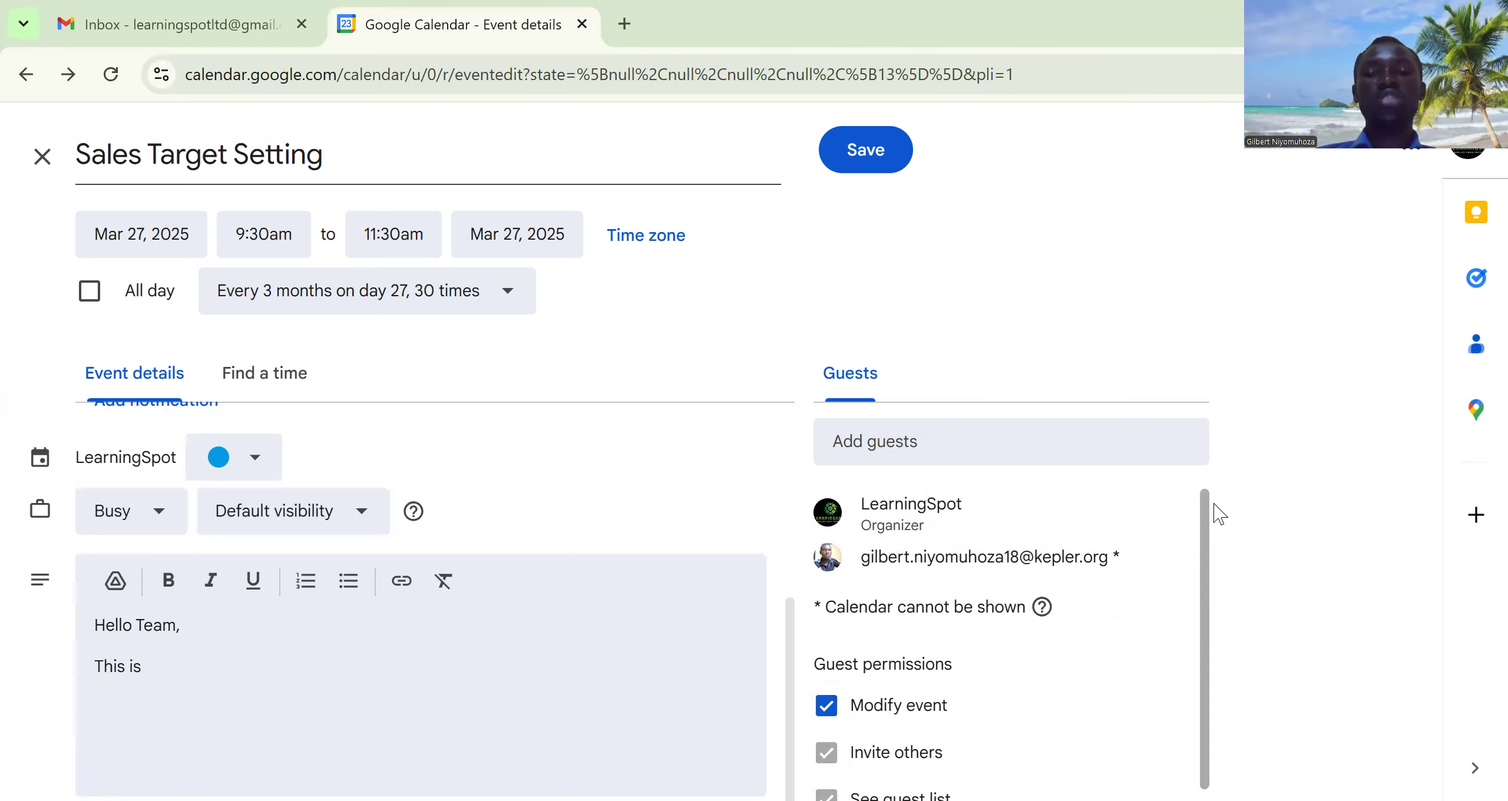
left_click_drag(792, 660, 760, 673)
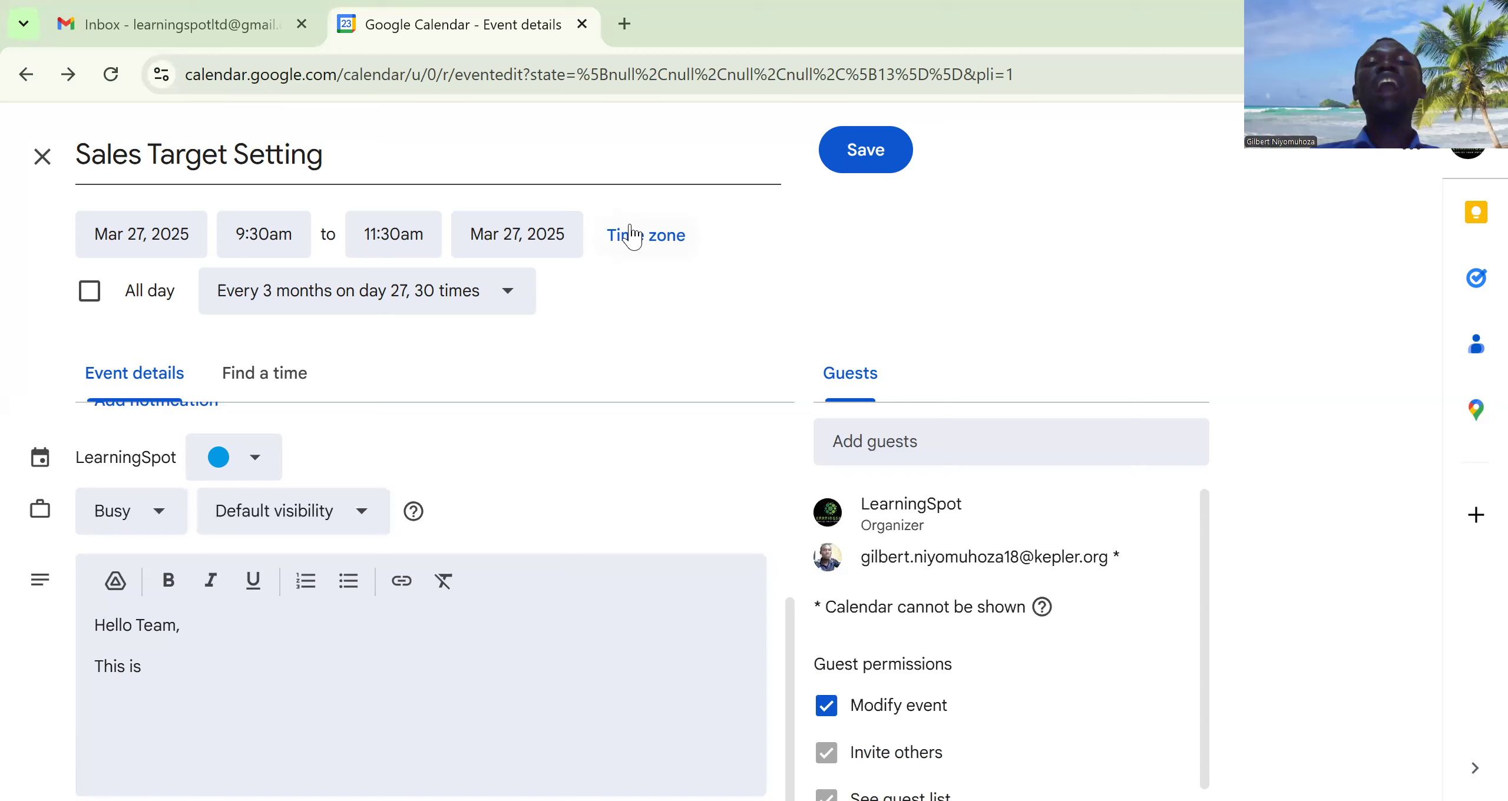
left_click(869, 172)
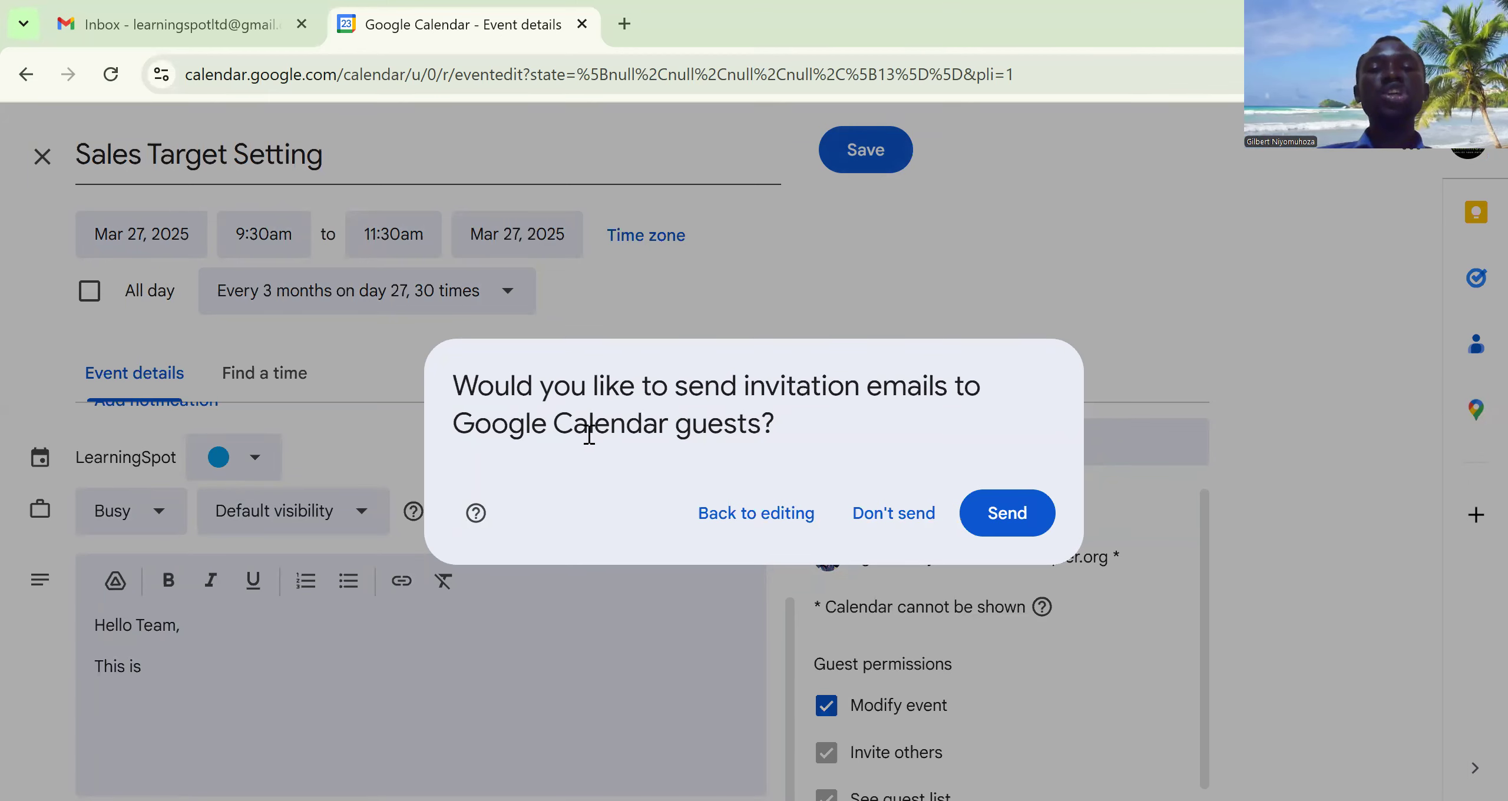
left_click(1004, 524)
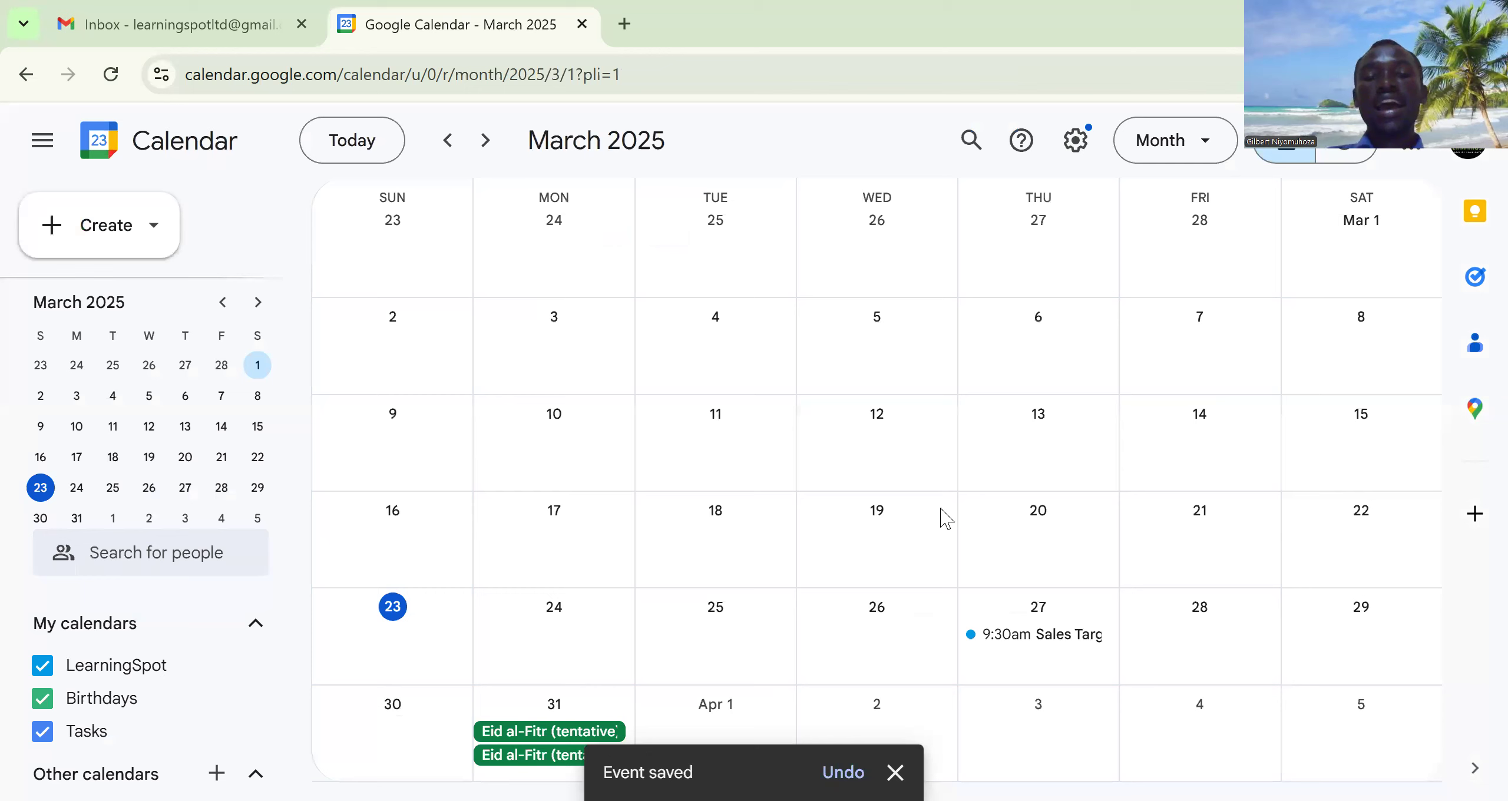